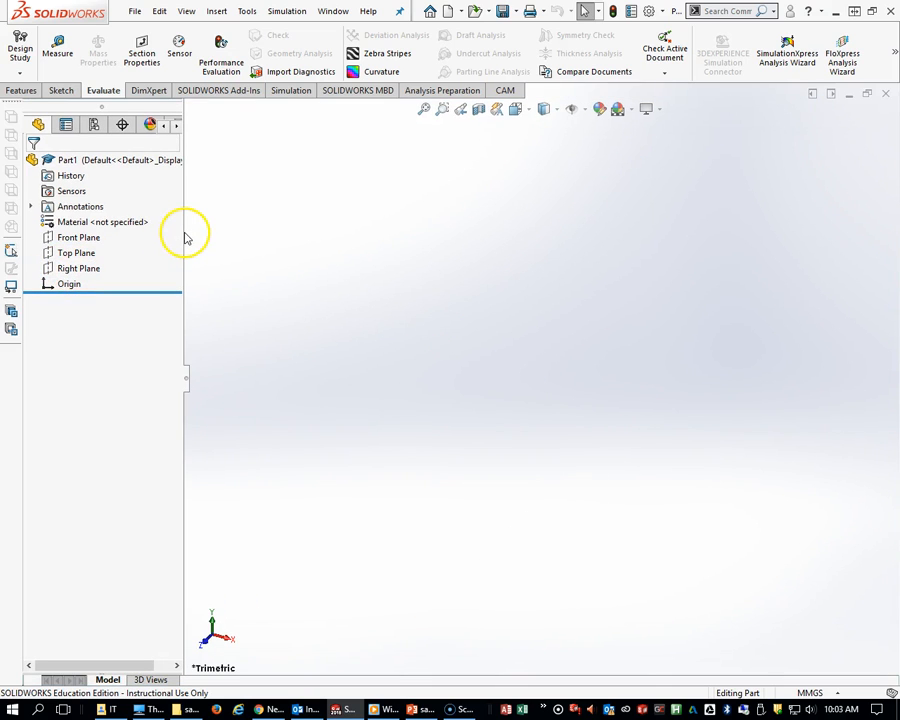
Sketch a six-sided polygon on the Front Plane, centred on the origin, with an inscribed circle about 67.8 mm in diameter.
drag(174, 233, 148, 234)
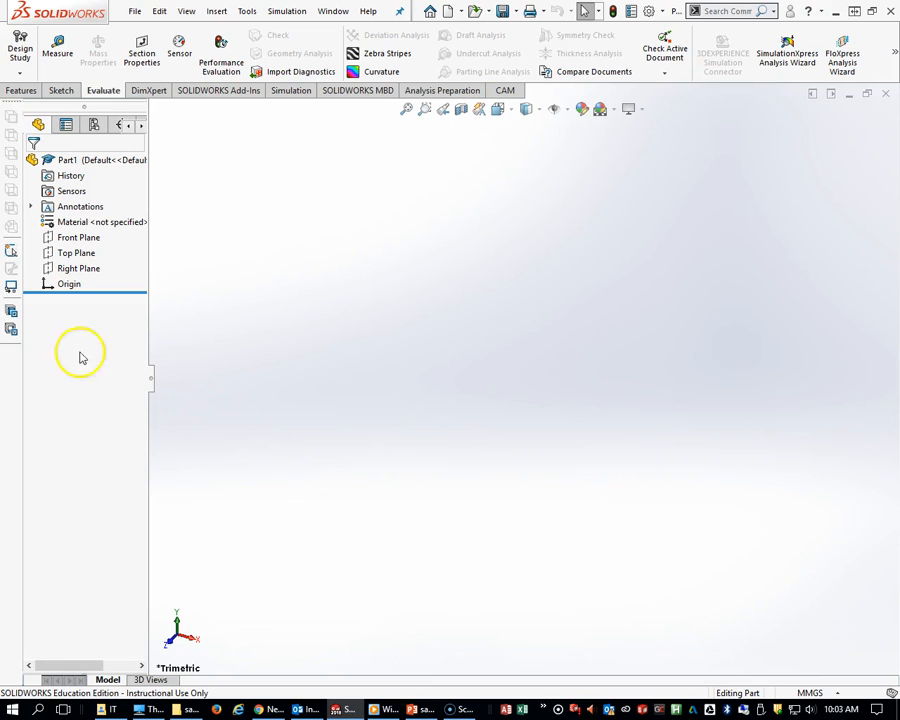
click(72, 238)
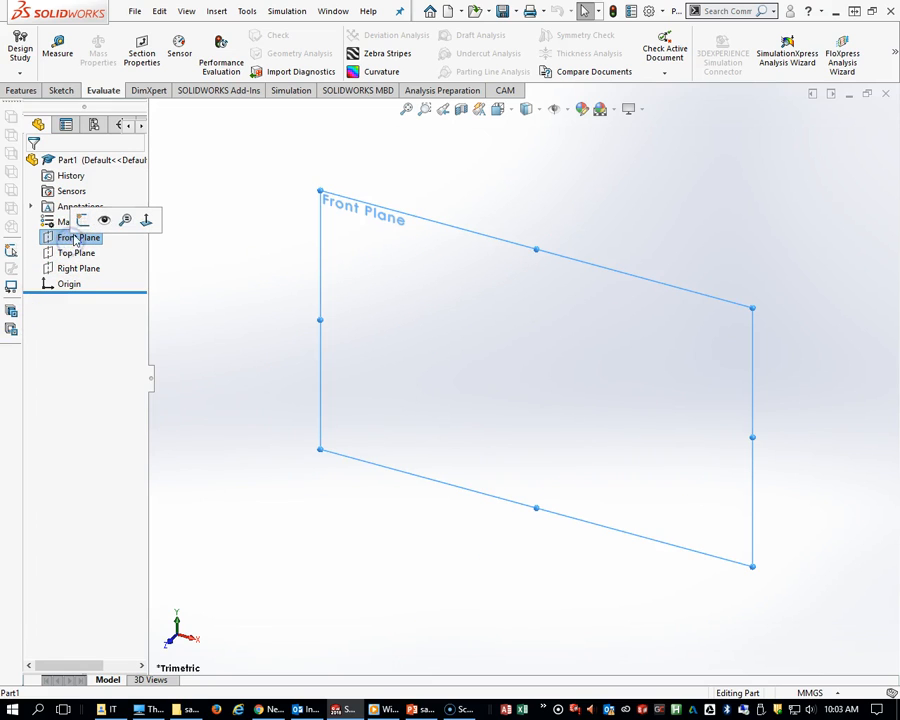
click(82, 222)
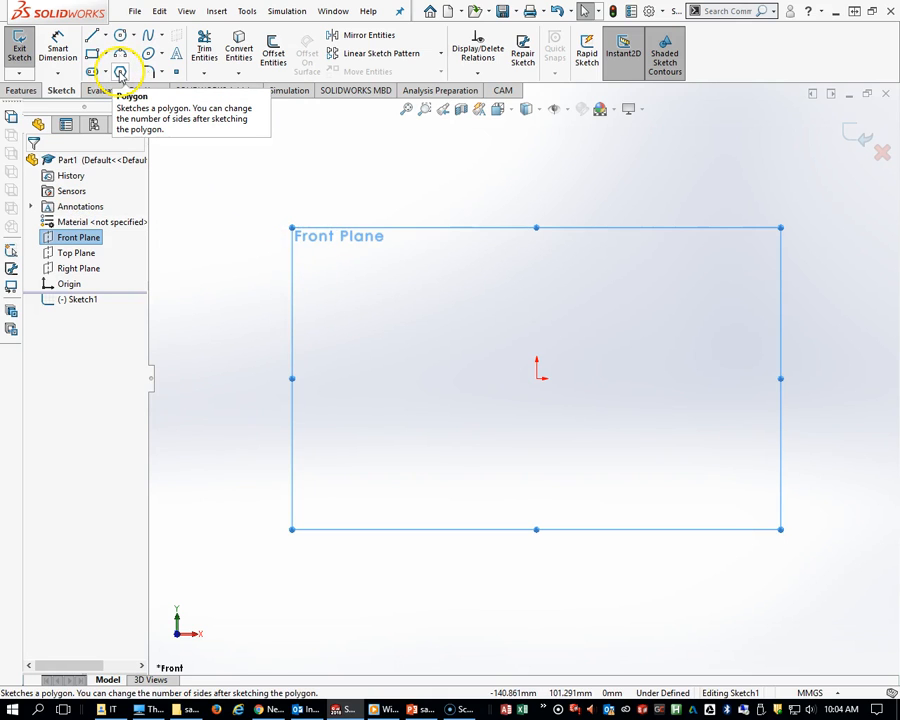
click(120, 72)
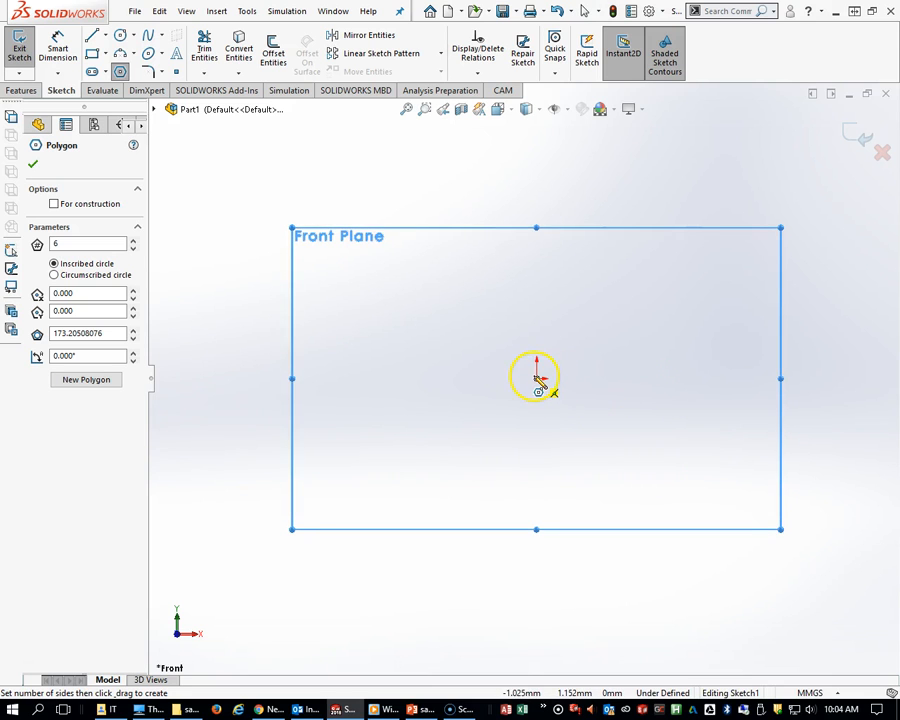
mouse_move(538, 380)
mouse_down()
mouse_move(623, 386)
mouse_move(635, 422)
mouse_move(639, 410)
mouse_up()
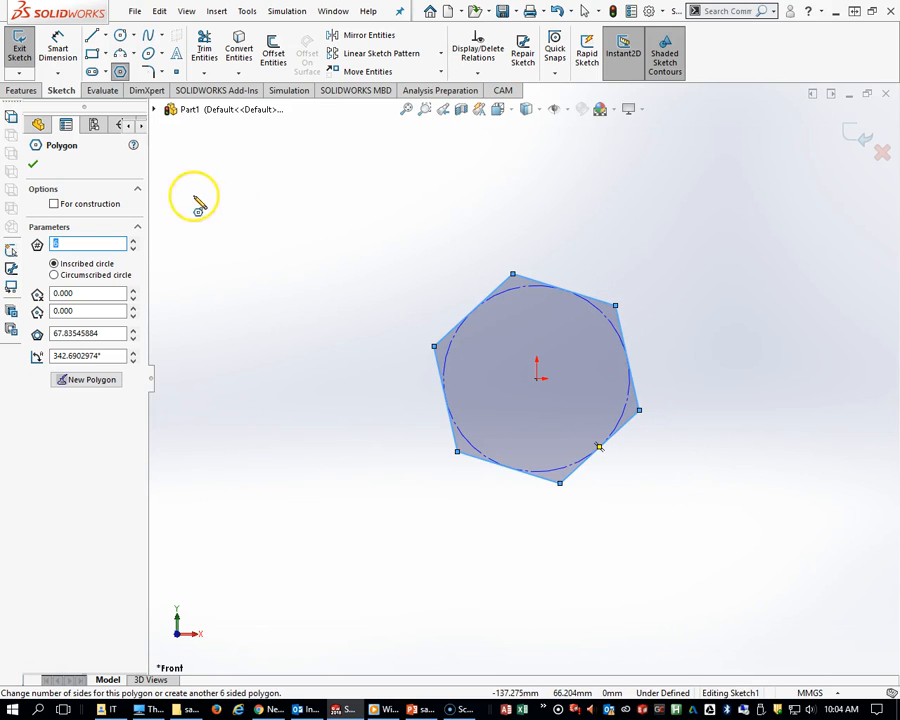
click(34, 166)
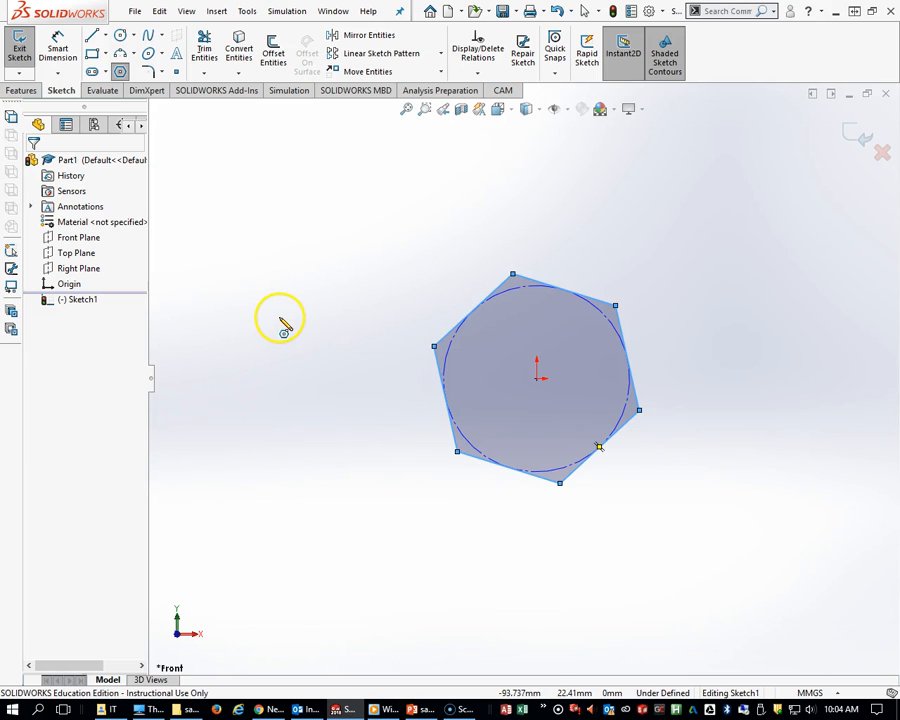
click(57, 45)
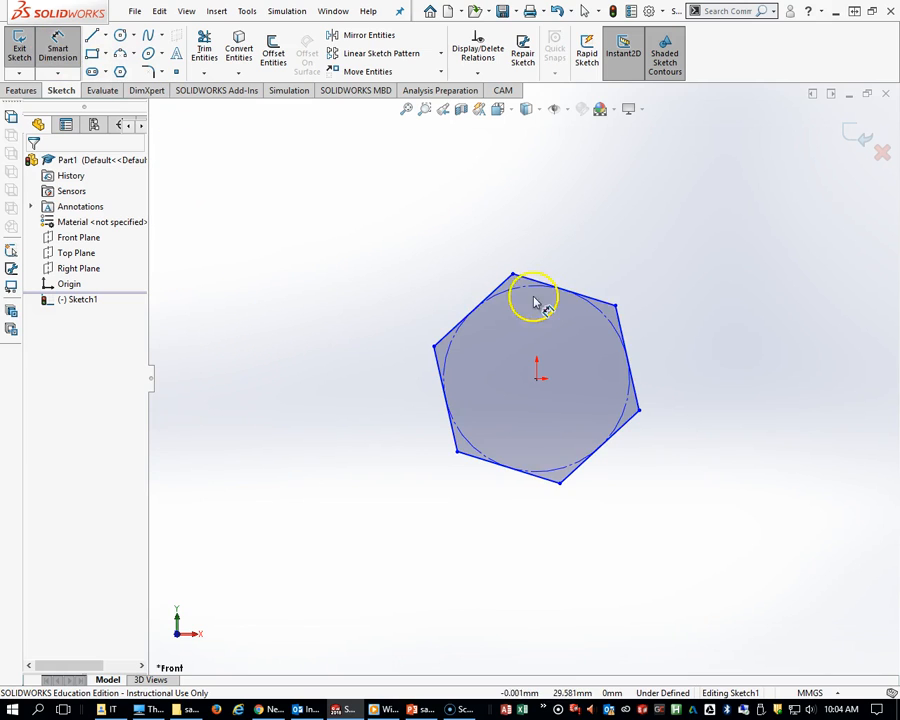
click(606, 306)
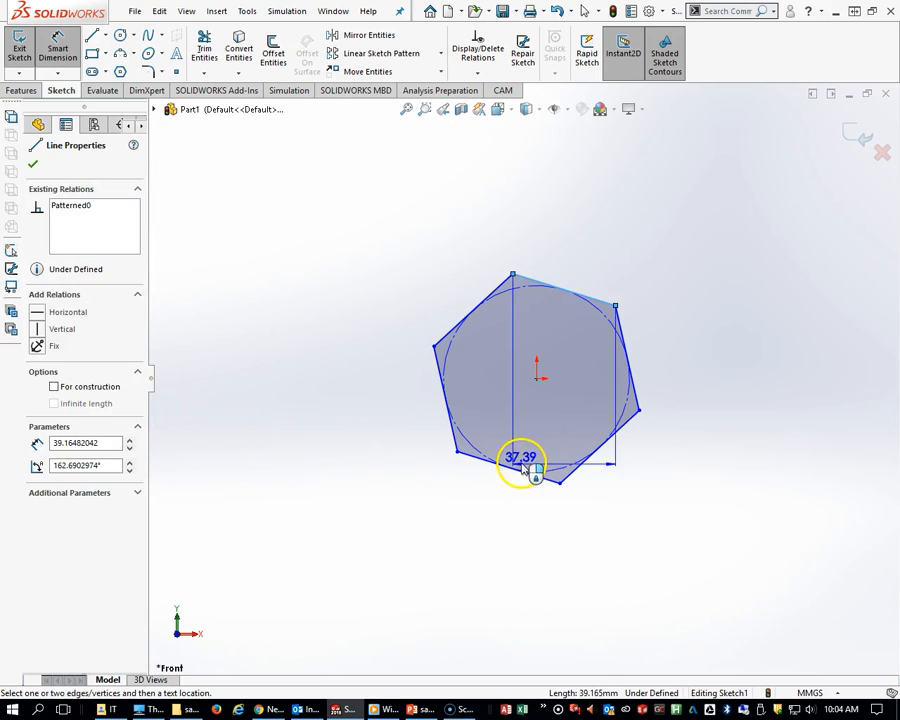
key(Escape)
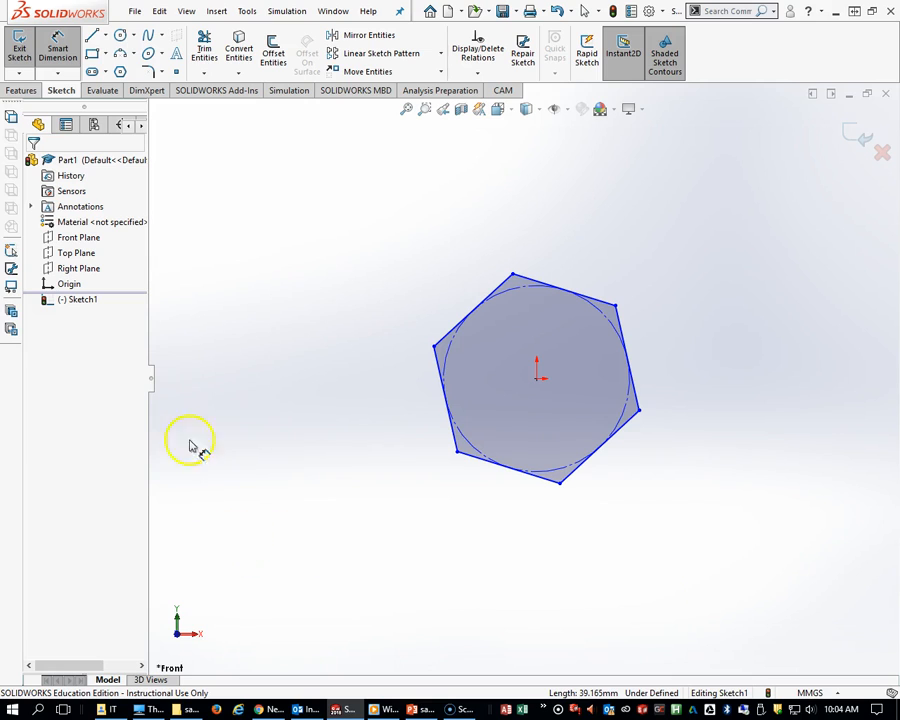
Switch the document units to IPS (inch, pound, second).
click(835, 694)
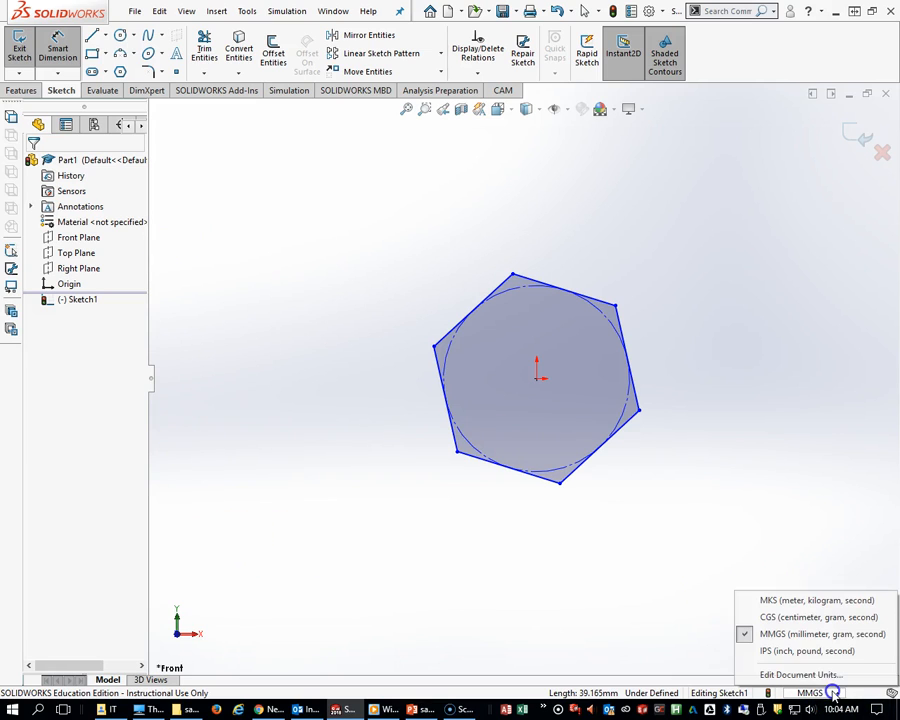
click(834, 681)
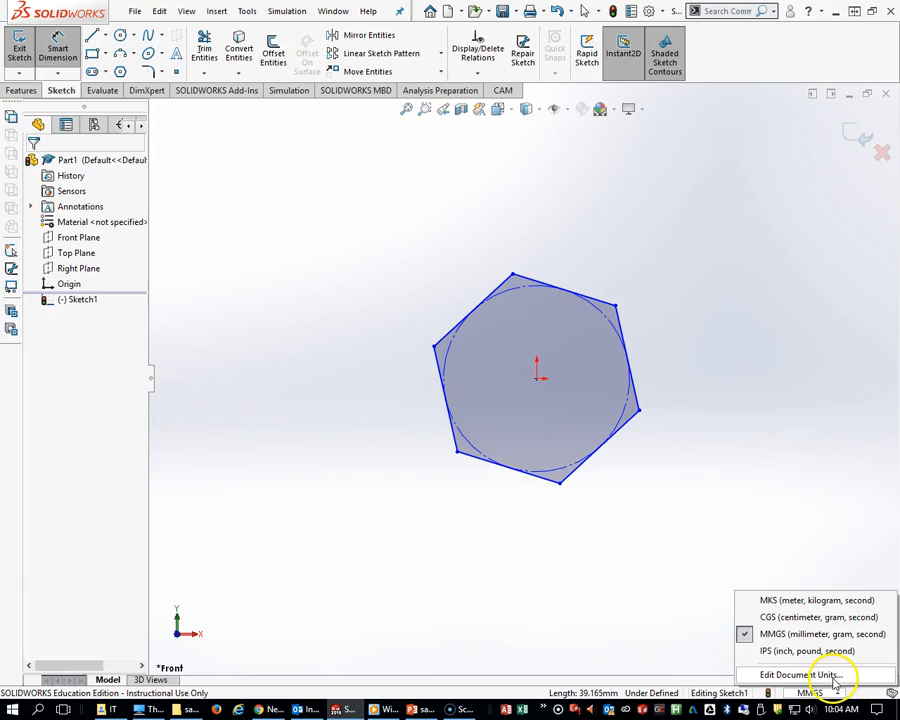
click(830, 651)
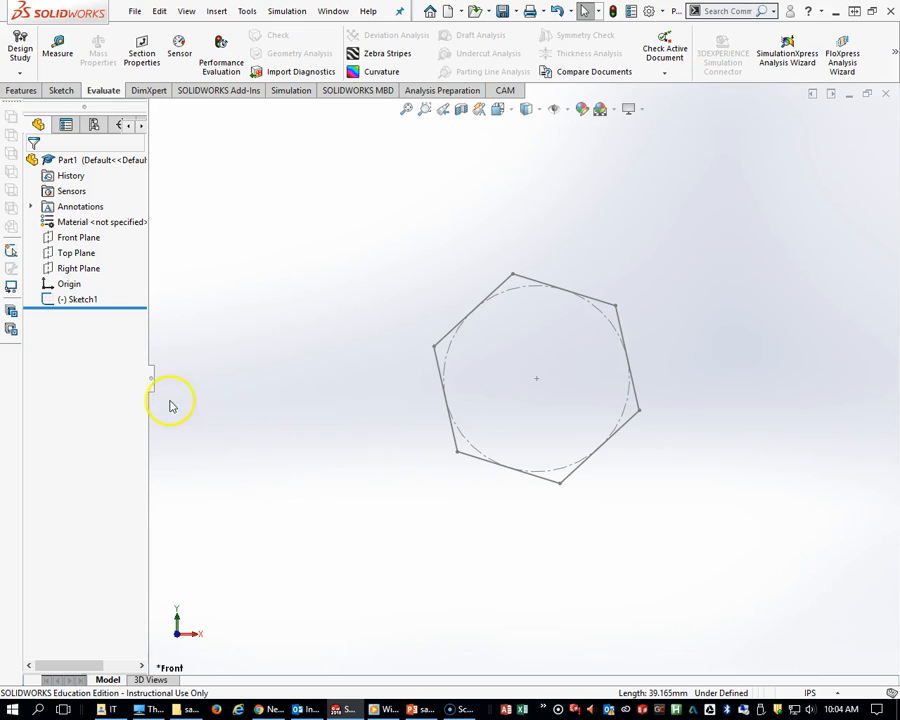
Reopen the hexagon sketch for editing and dimension the distance between its upper and lower opposite sides as 1 in.
click(74, 299)
right_click(74, 299)
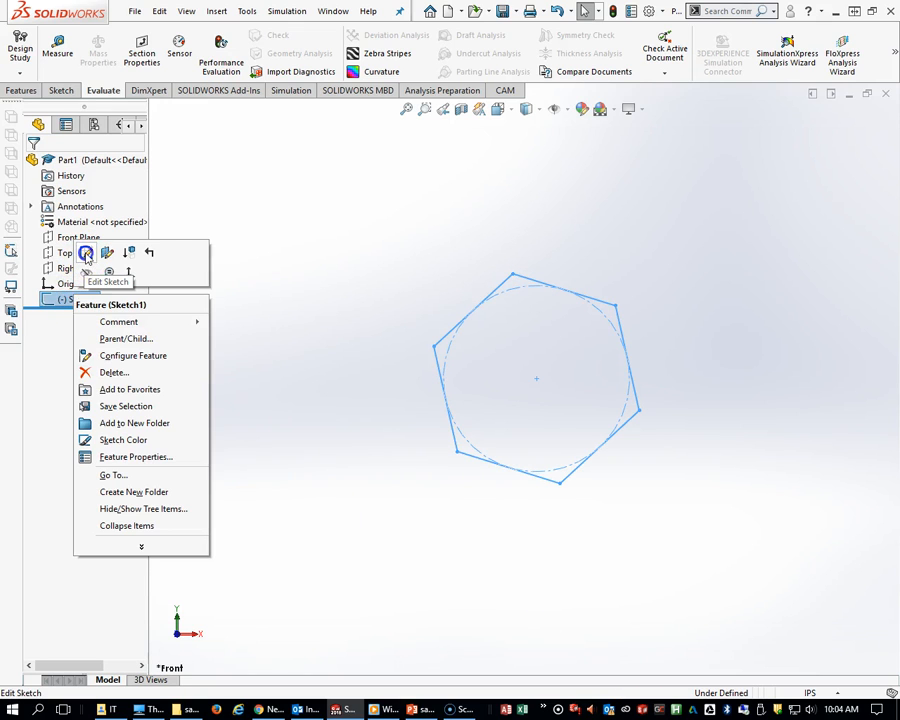
click(86, 251)
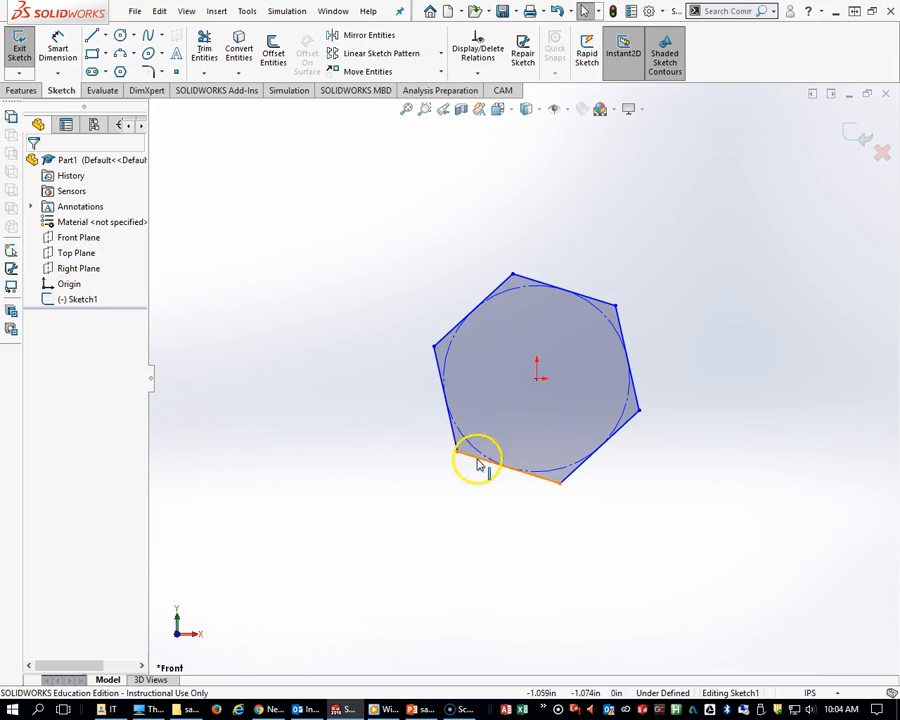
click(57, 50)
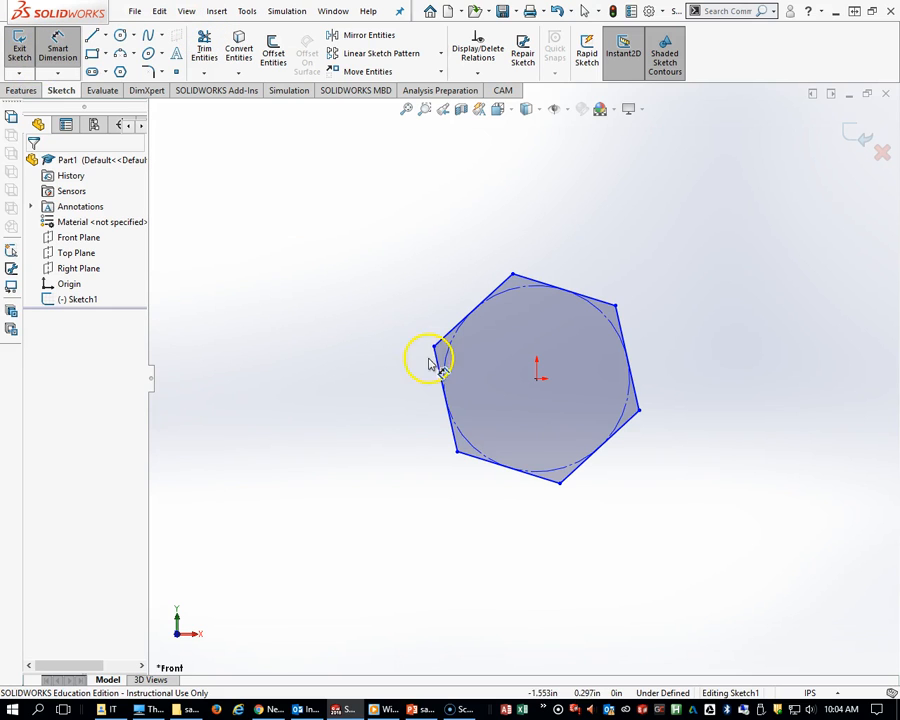
click(488, 458)
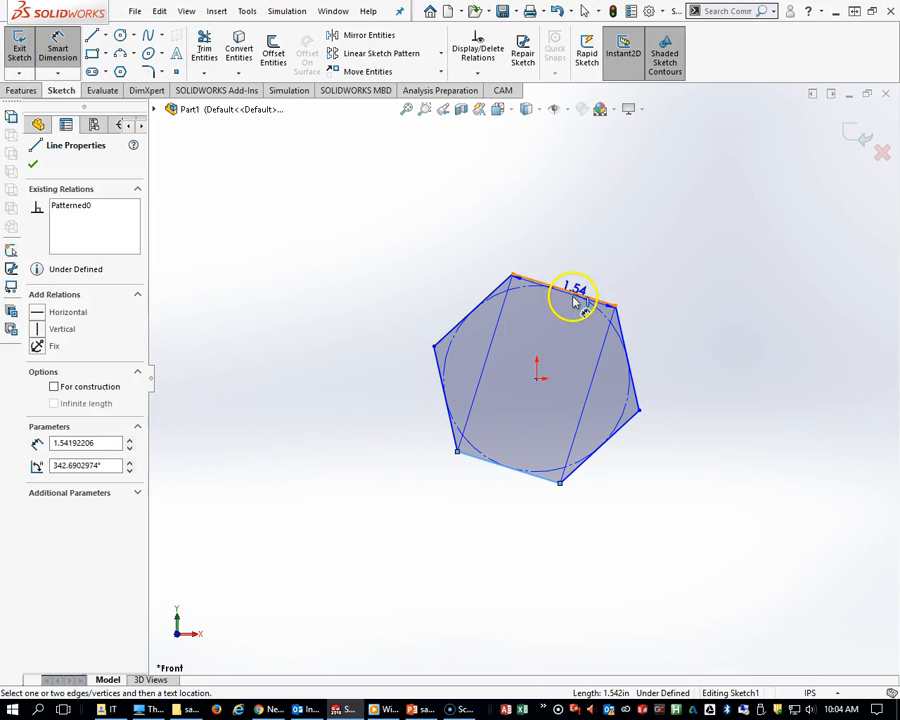
click(567, 292)
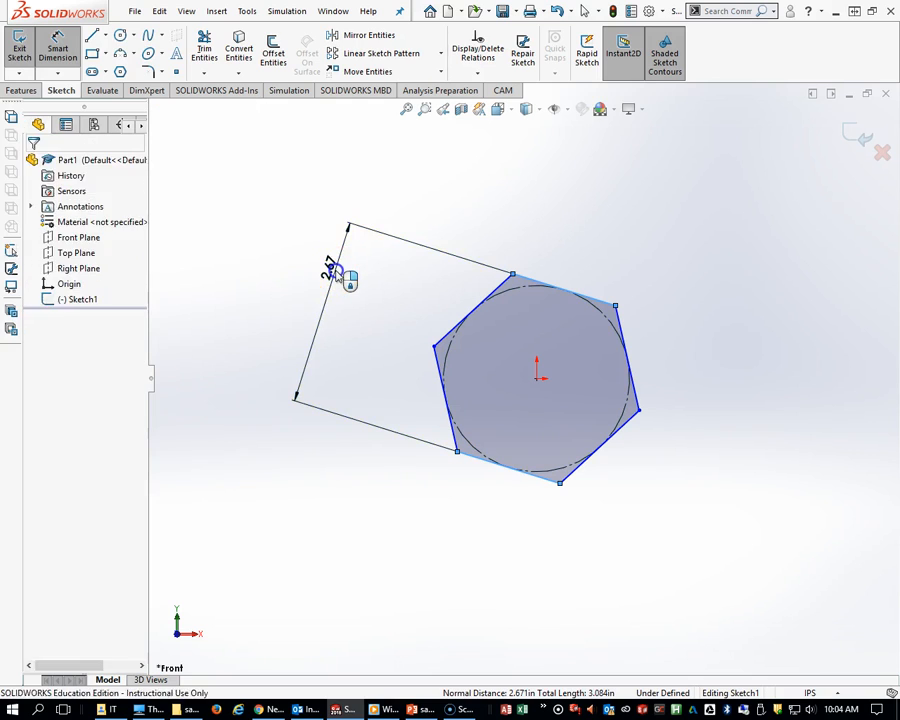
click(330, 268)
text(1)
key(Return)
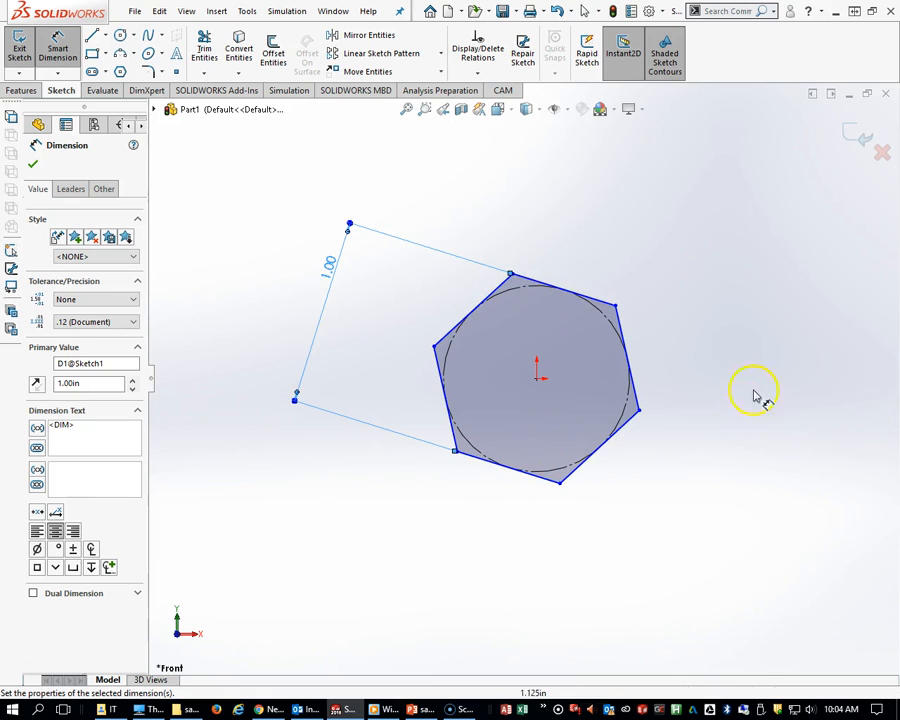
click(35, 166)
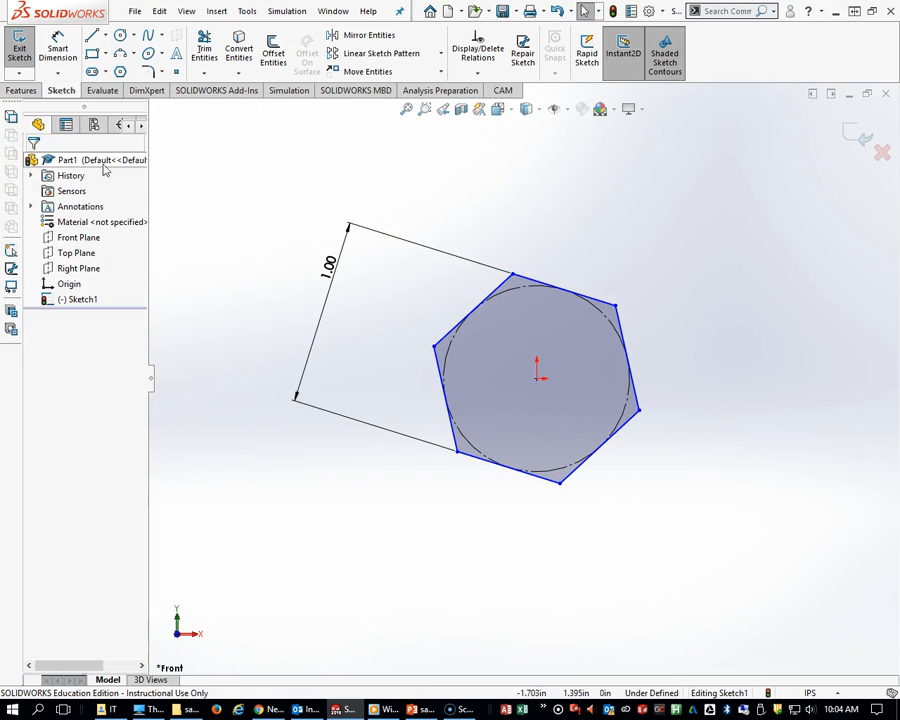
Add a Horizontal relation to the hexagon's upper side and exit the sketch.
click(600, 303)
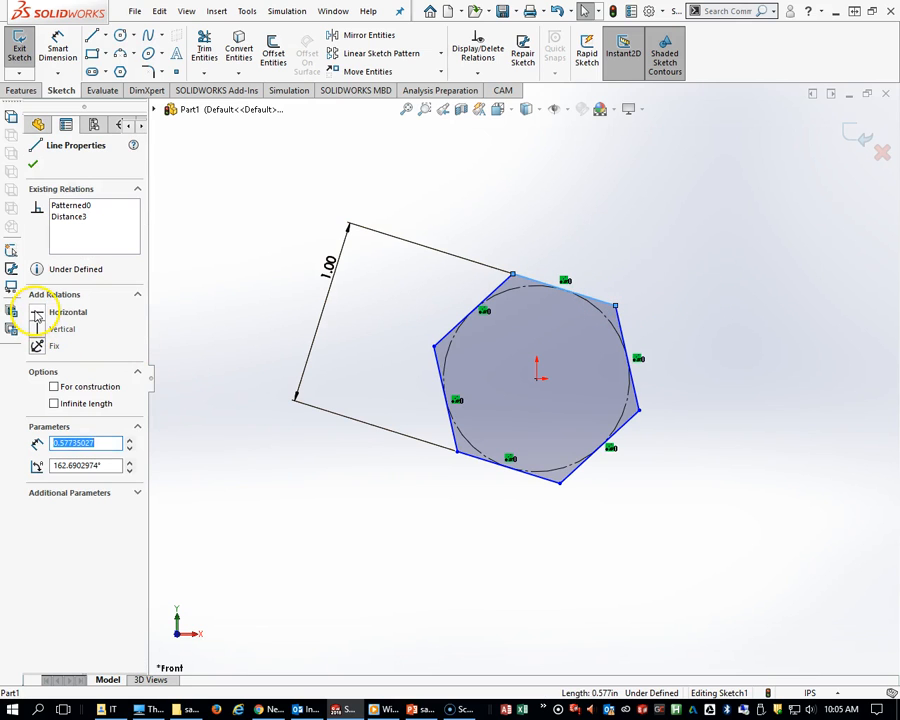
click(37, 315)
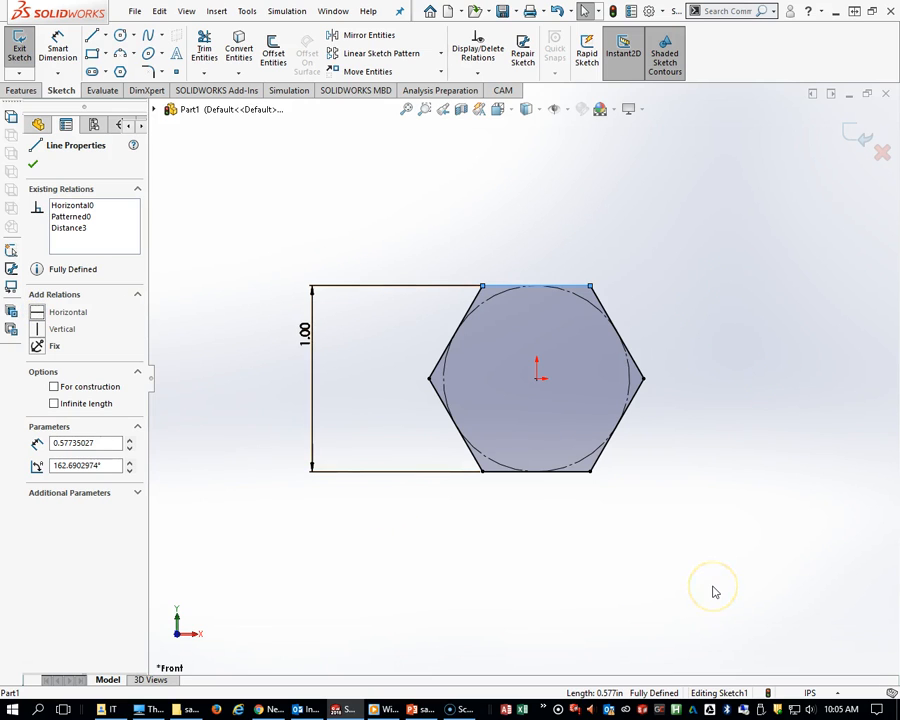
click(33, 167)
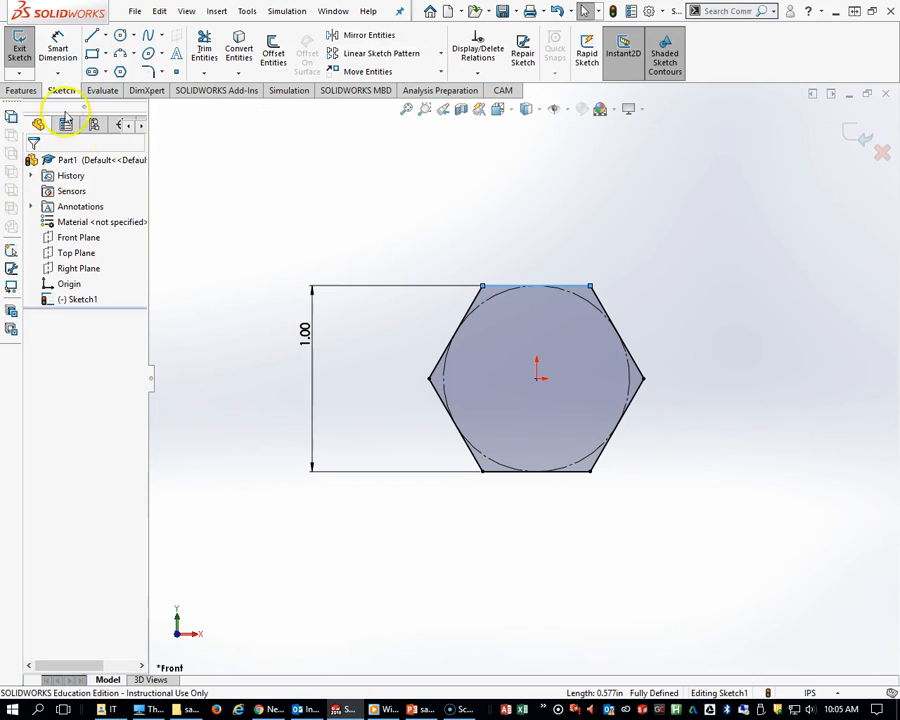
click(20, 54)
Extrude the hexagon sketch as a blind boss with a depth of 6.375 in.
scroll(323, 289, up, 3)
scroll(323, 289, down, 2)
scroll(666, 428, down, 1)
scroll(661, 430, down, 2)
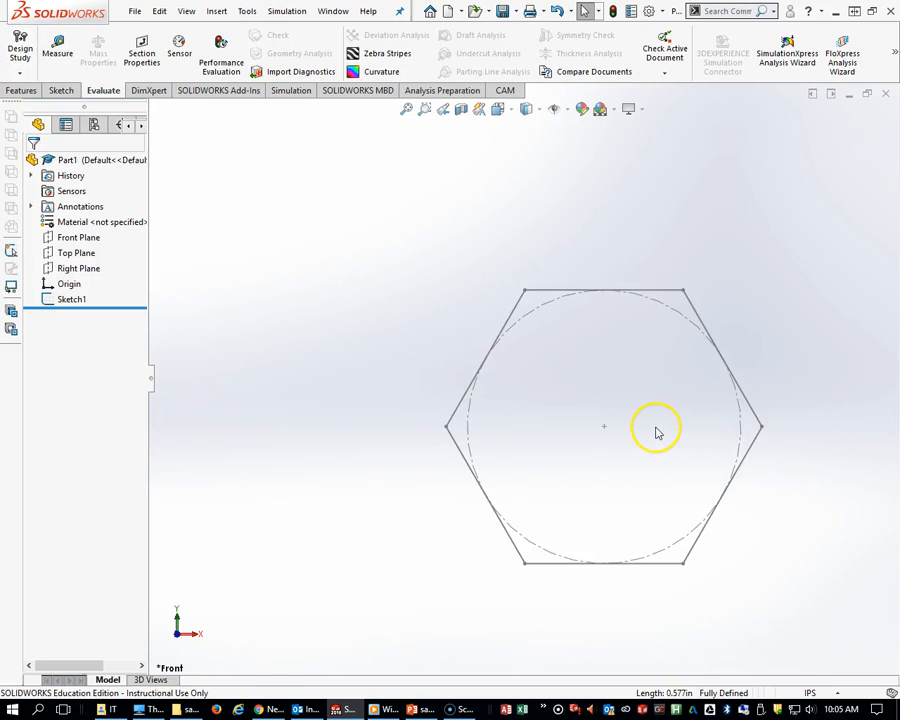
scroll(643, 428, up, 2)
click(628, 427)
mouse_move(631, 423)
middle_down()
mouse_move(695, 406)
mouse_move(757, 345)
mouse_move(655, 378)
mouse_move(703, 433)
mouse_move(690, 397)
middle_up()
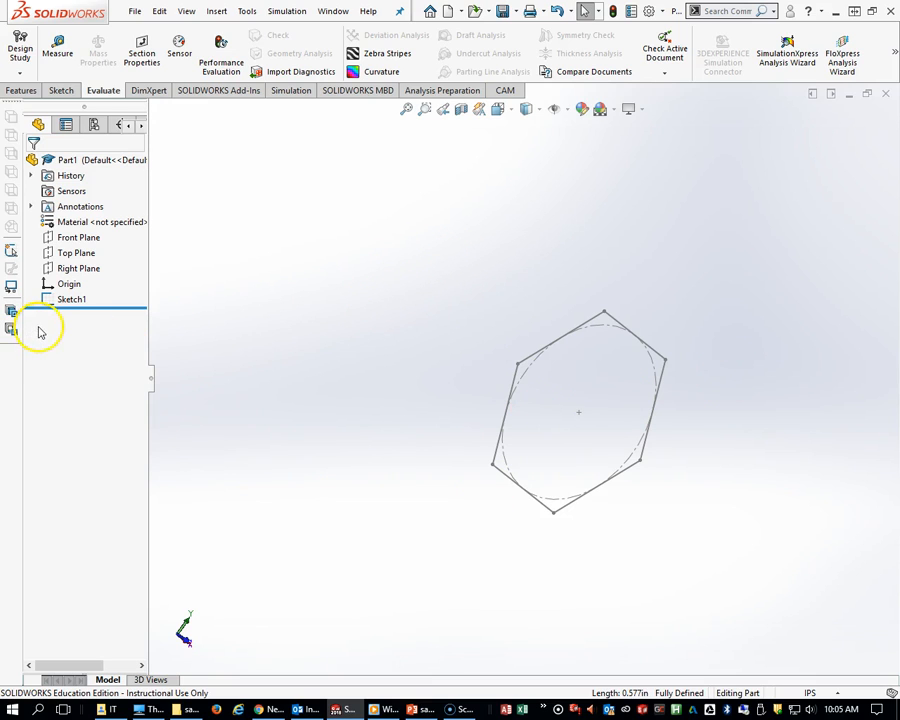
click(22, 91)
click(26, 52)
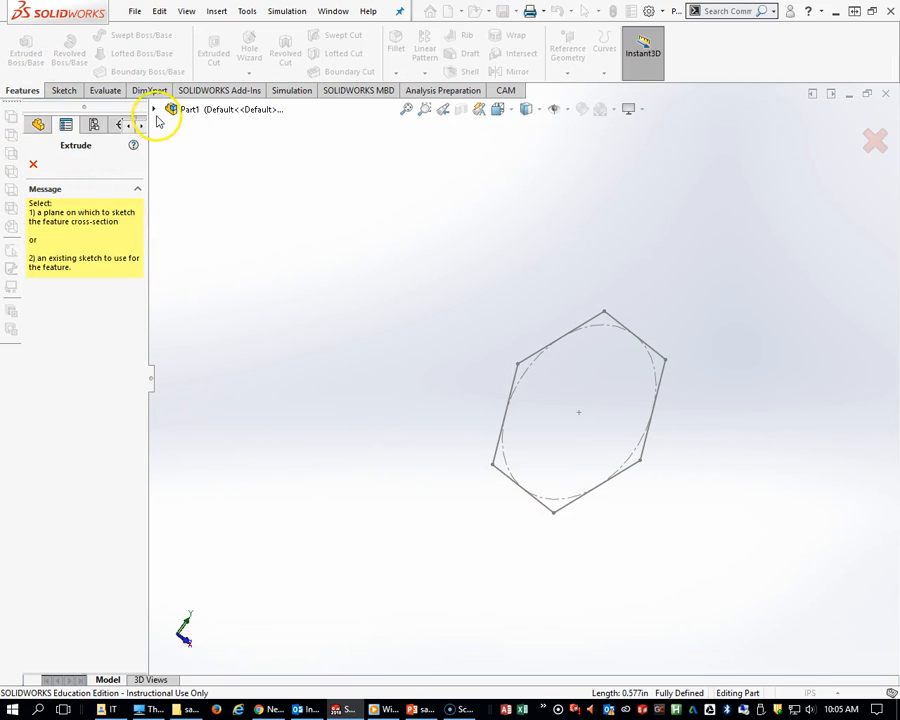
click(155, 110)
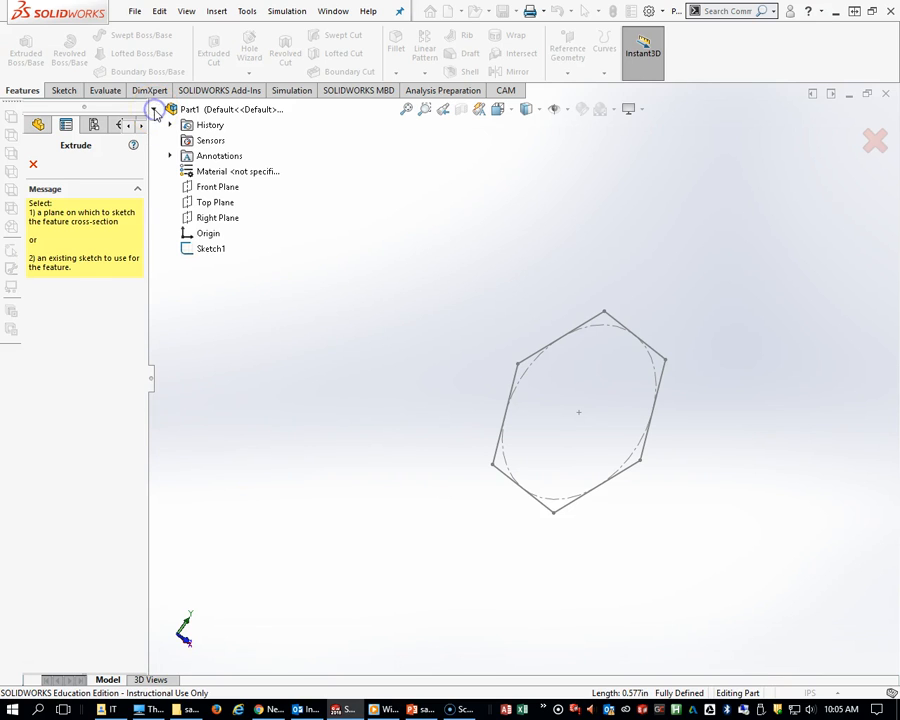
click(196, 248)
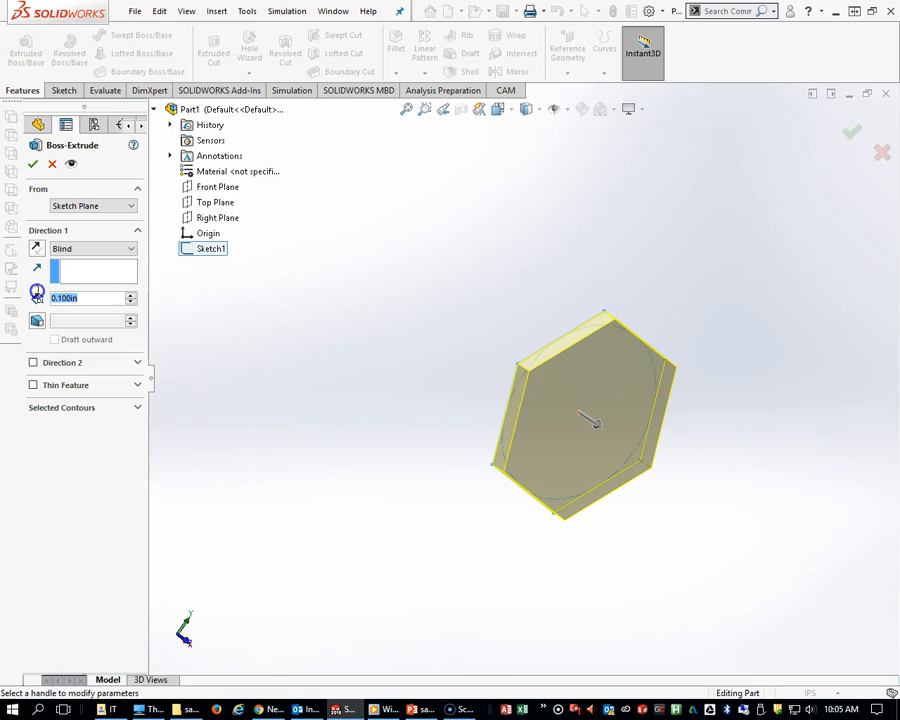
text(6)
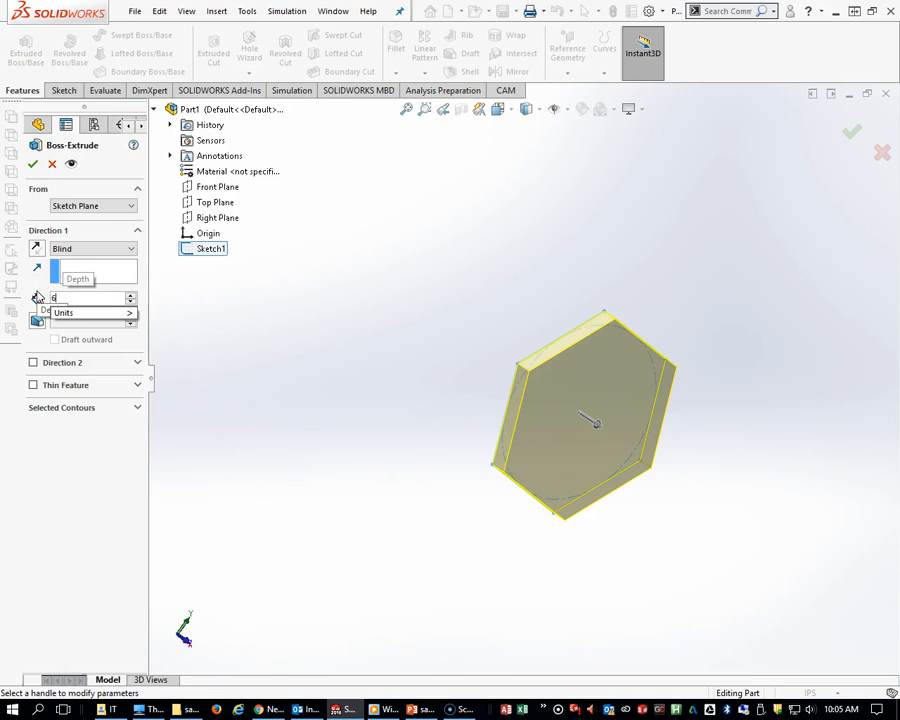
text(.375)
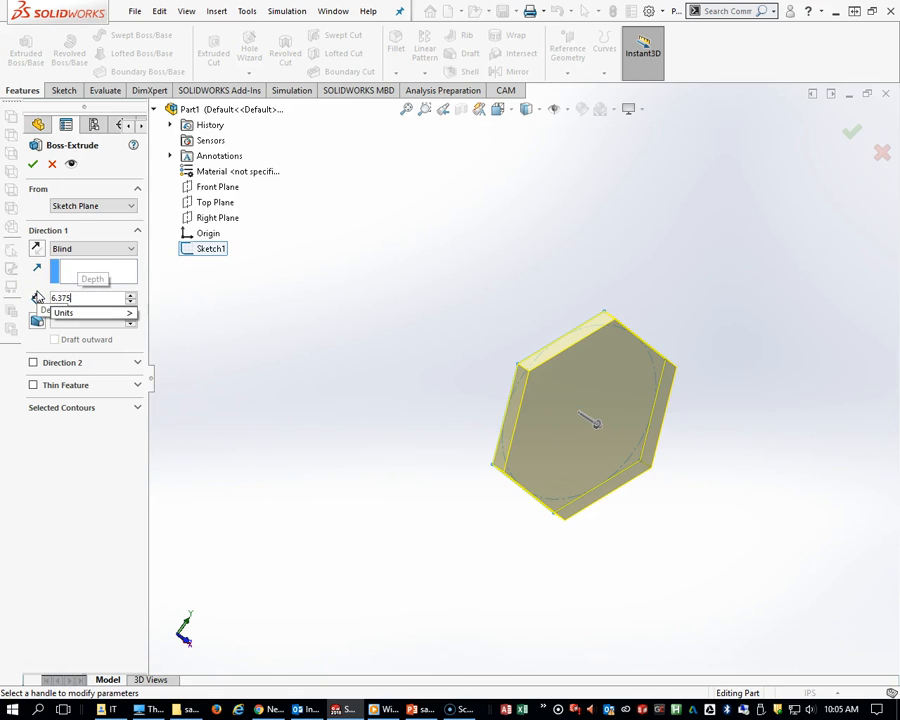
key(Return)
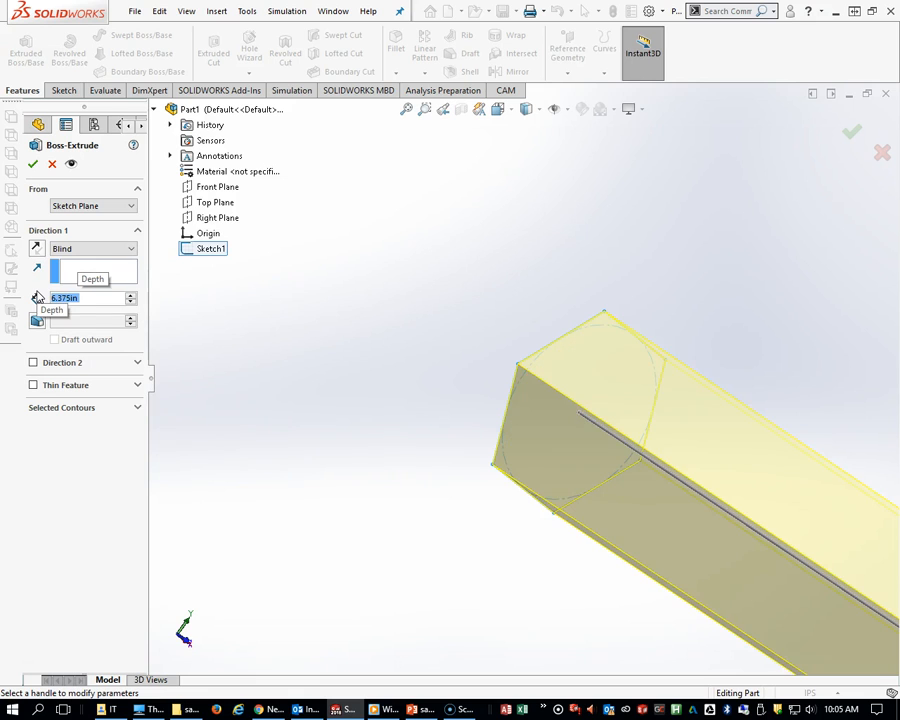
click(33, 163)
scroll(610, 528, up, 5)
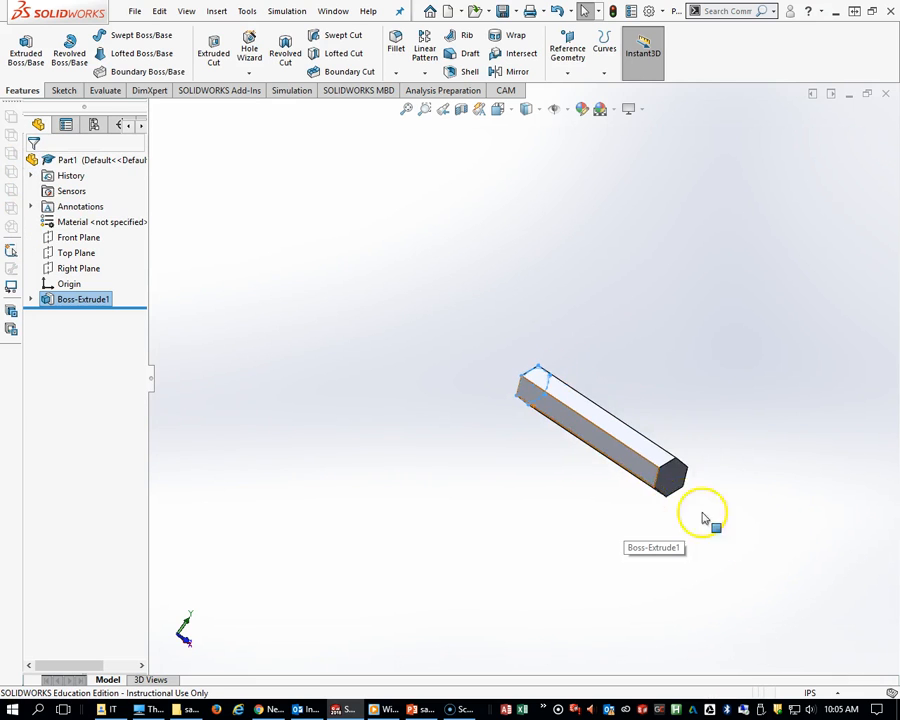
scroll(703, 518, down, 6)
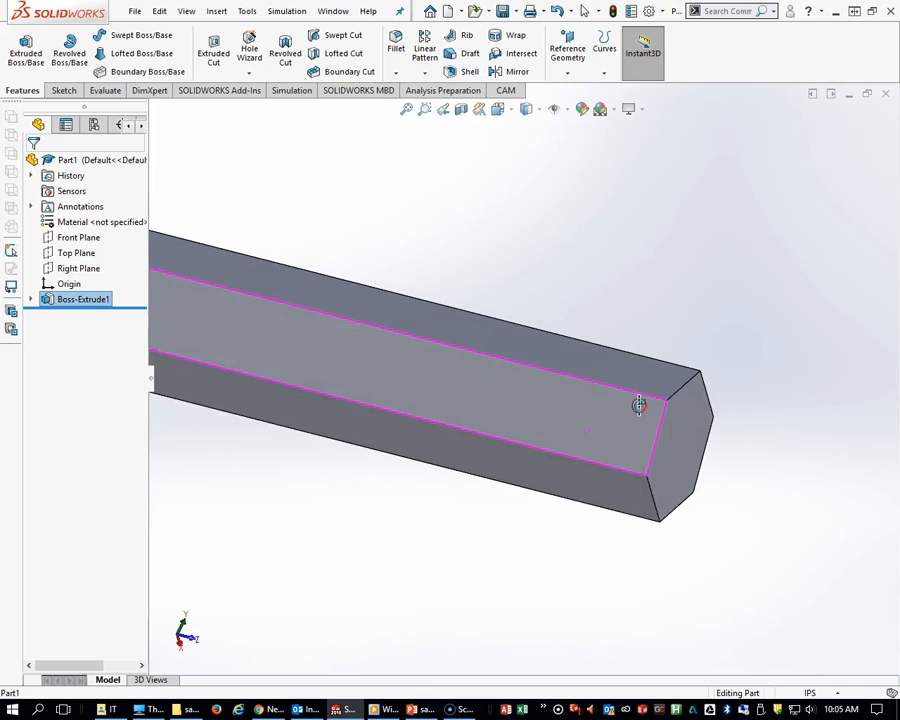
middle_drag(639, 404, 622, 416)
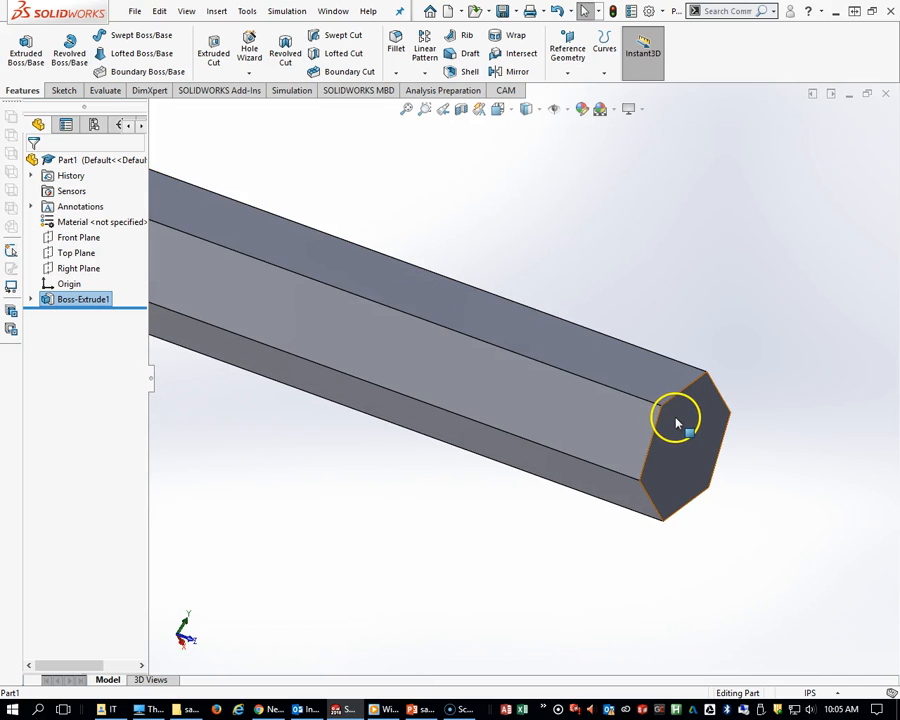
scroll(659, 441, down, 2)
scroll(558, 418, up, 5)
middle_drag(442, 362, 488, 362)
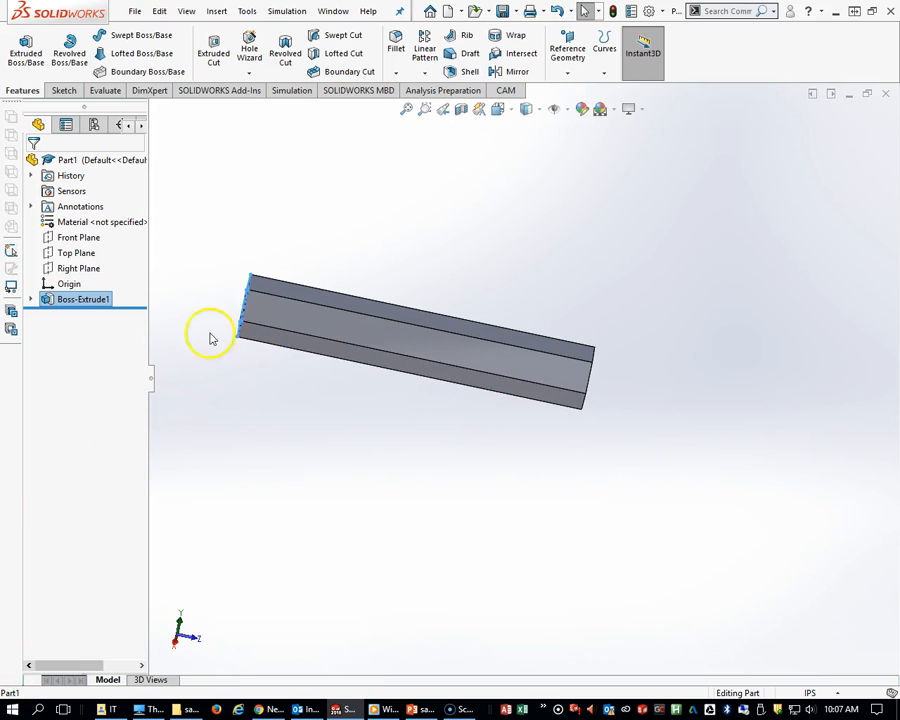
mouse_move(432, 374)
middle_down()
mouse_move(450, 378)
mouse_move(466, 328)
mouse_move(499, 371)
mouse_move(478, 384)
mouse_move(496, 374)
mouse_move(460, 372)
mouse_move(451, 387)
mouse_move(448, 375)
middle_up()
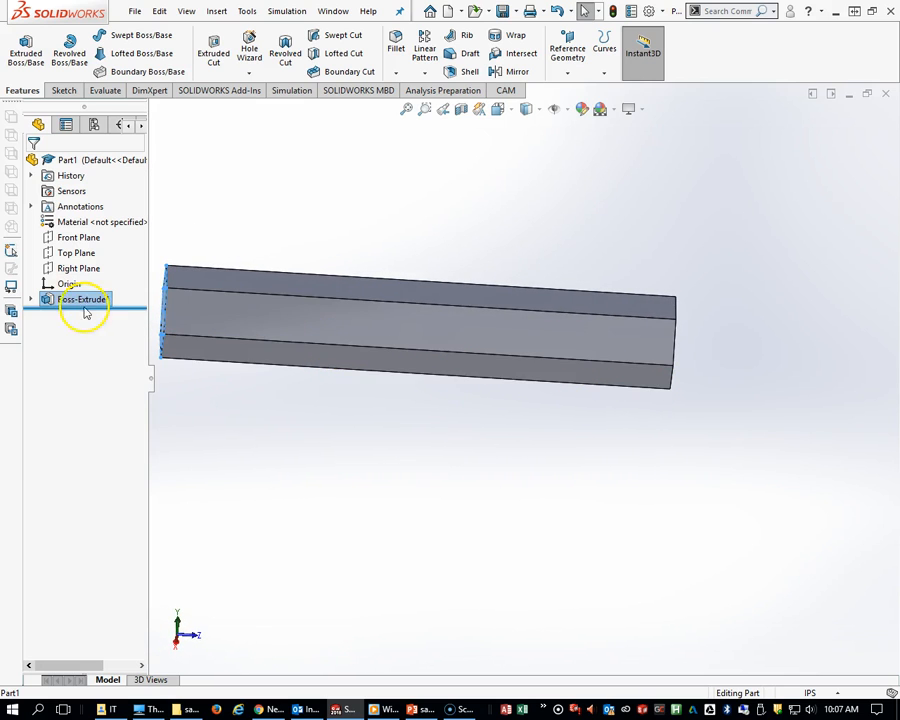
Start a new sketch on the Top Plane and orient the view normal to it.
middle_drag(321, 324, 358, 358)
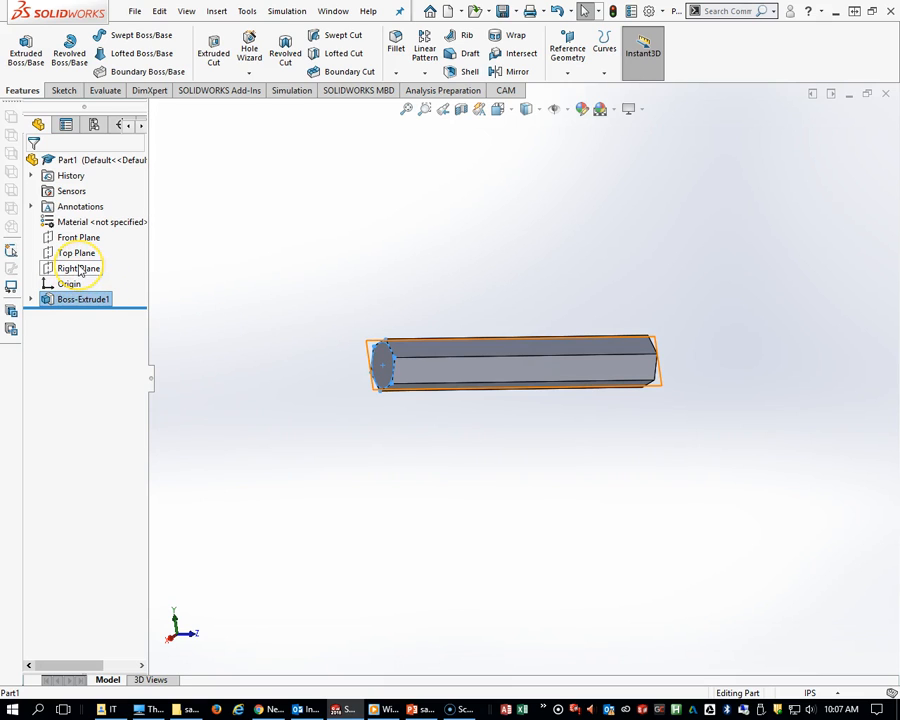
middle_drag(323, 307, 395, 368)
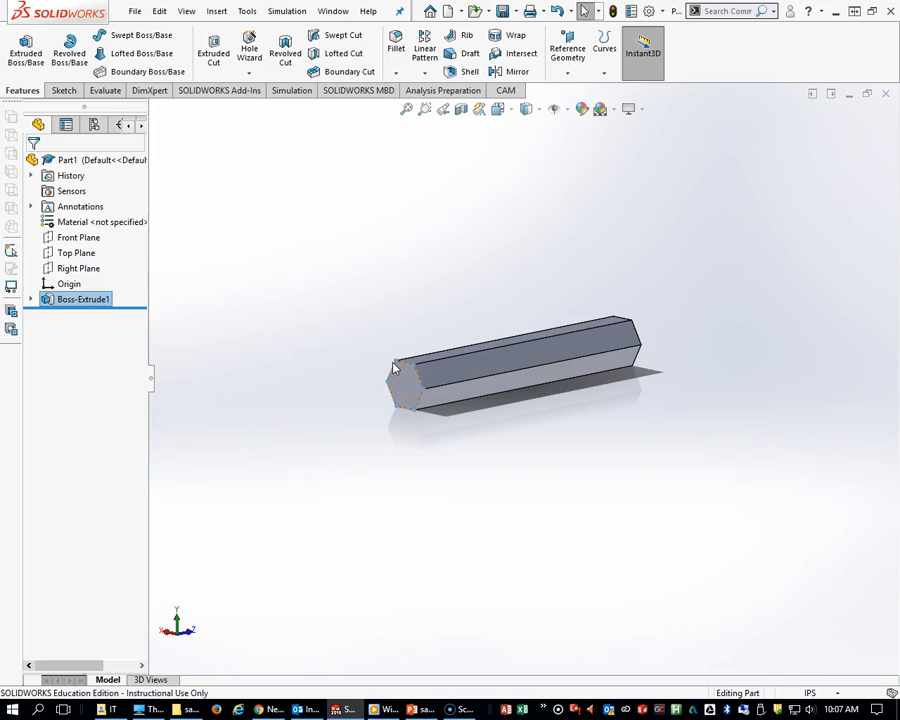
click(86, 257)
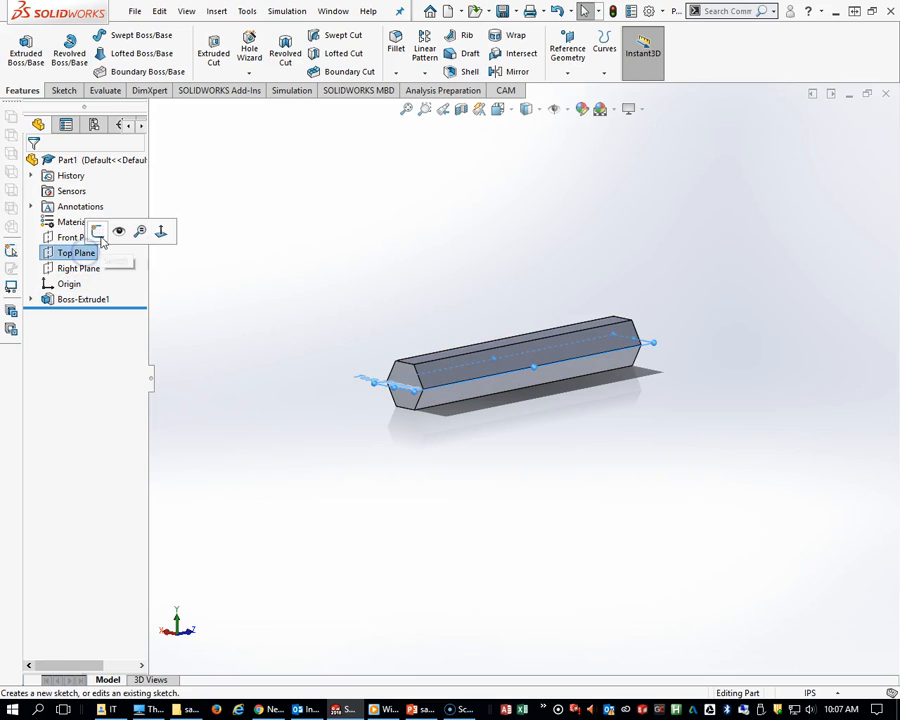
click(97, 233)
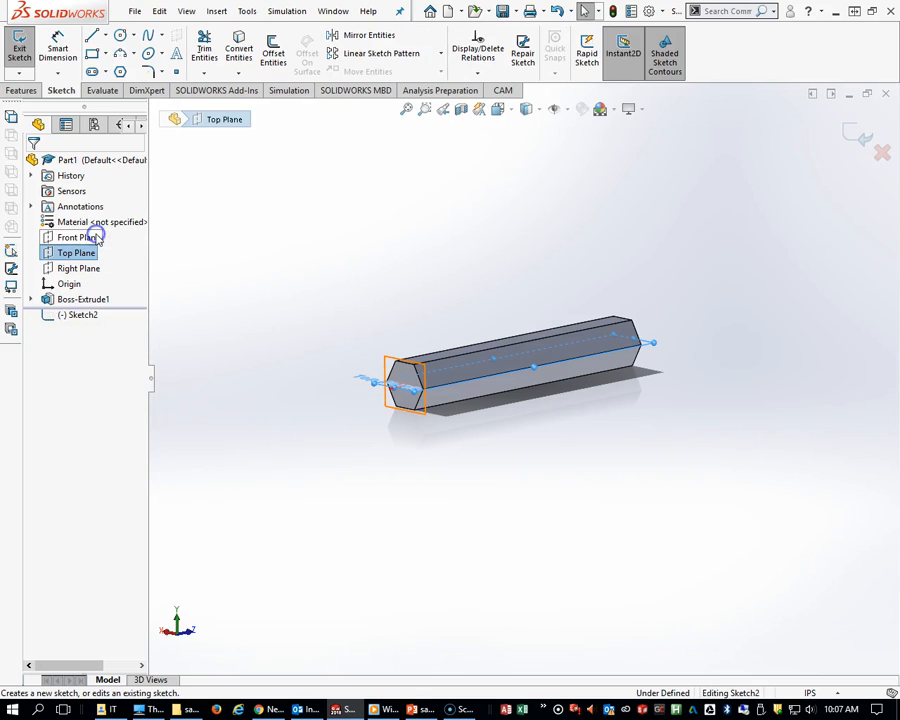
click(70, 316)
click(100, 292)
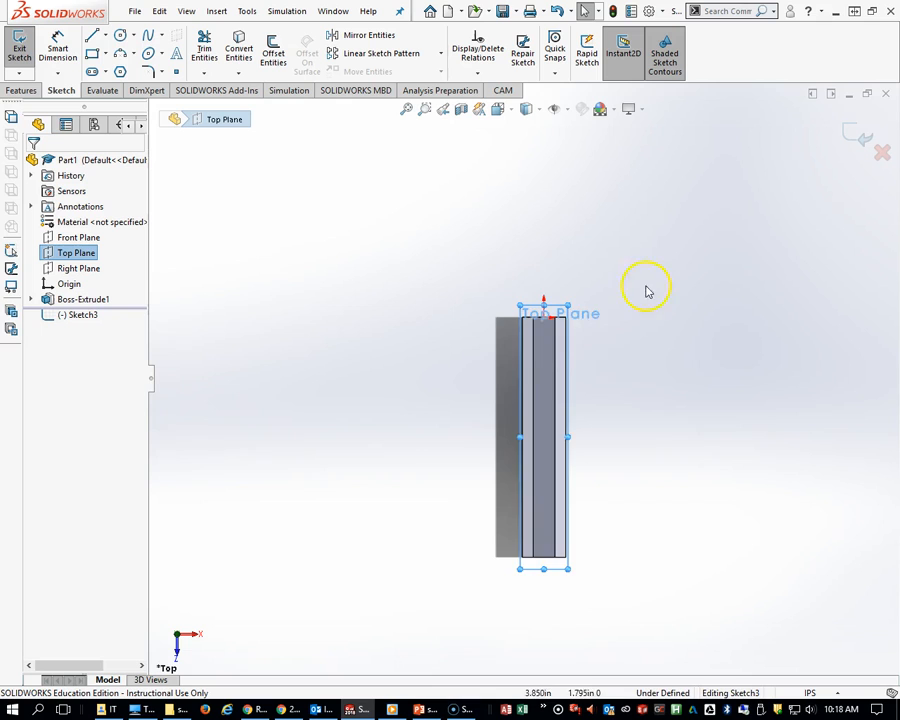
Apply a planar section view of the hexagonal bar through the Top Plane with 0 in offset.
scroll(536, 366, down, 4)
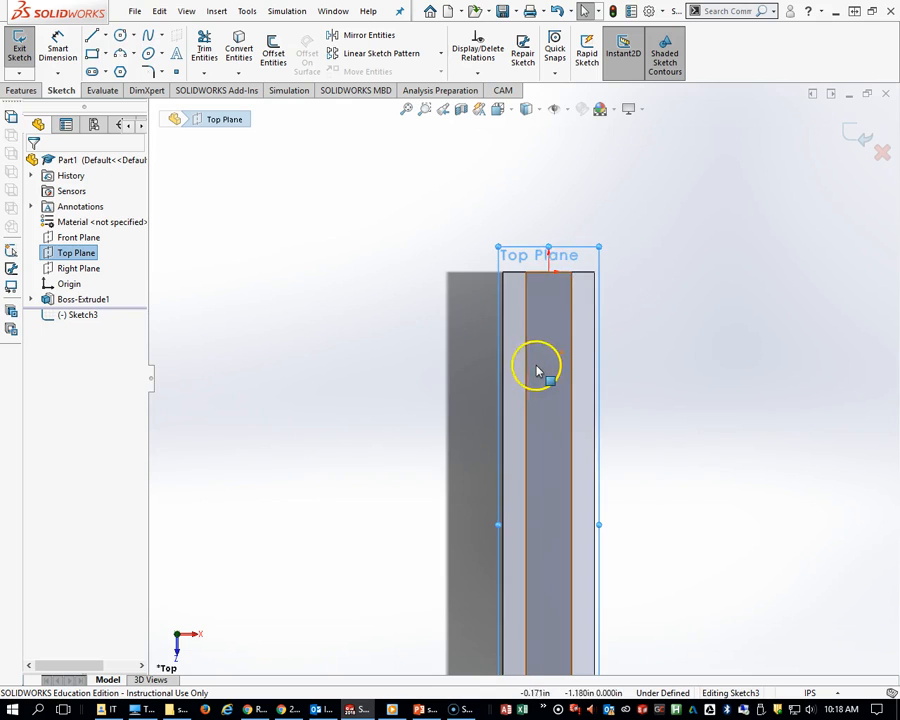
scroll(552, 276, up, 3)
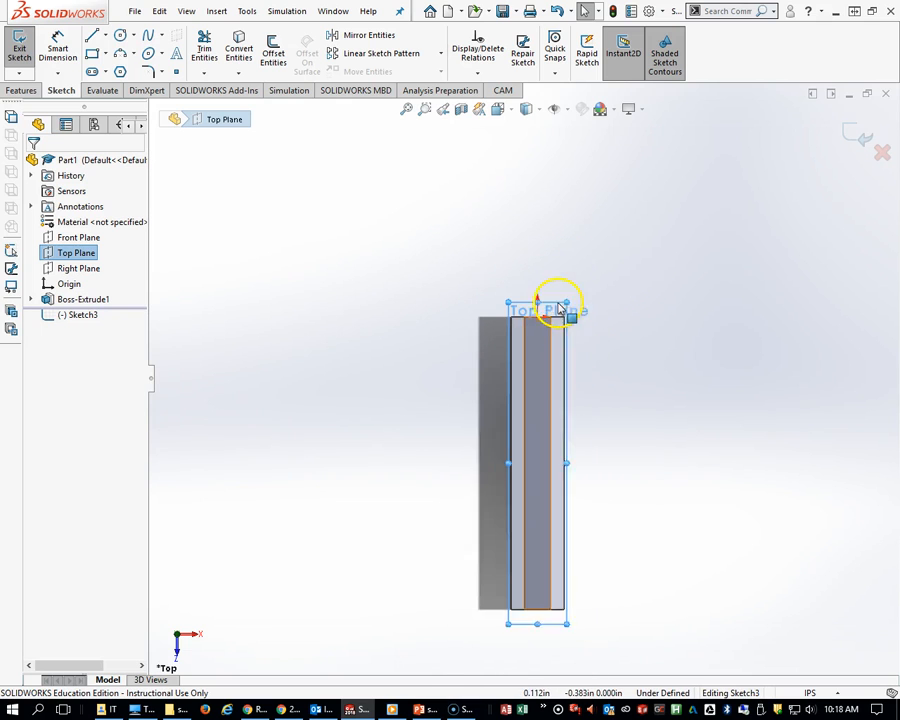
scroll(548, 583, down, 3)
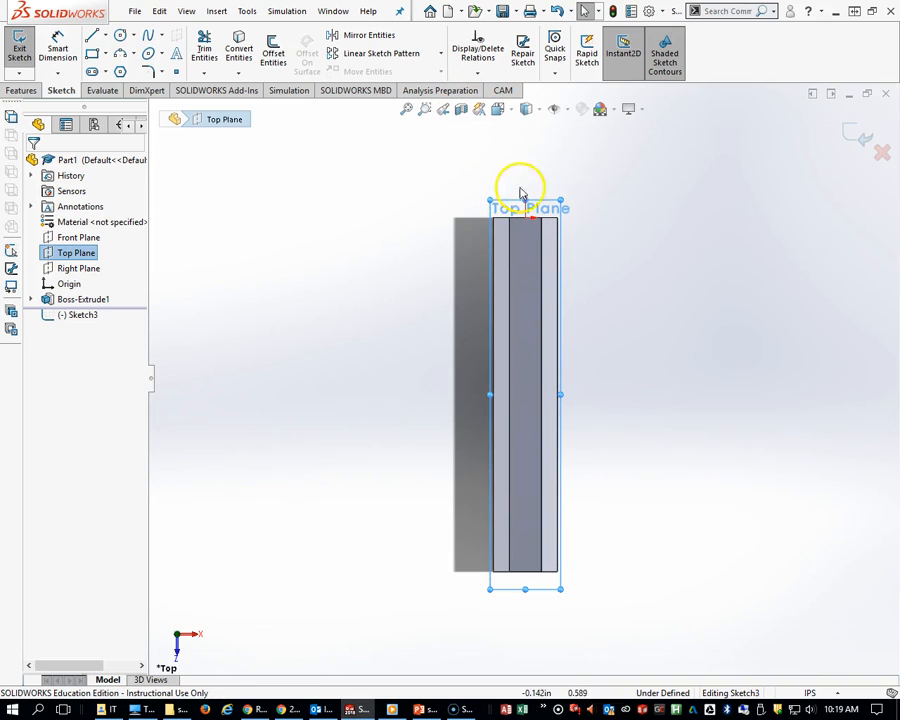
click(74, 256)
click(253, 265)
click(62, 256)
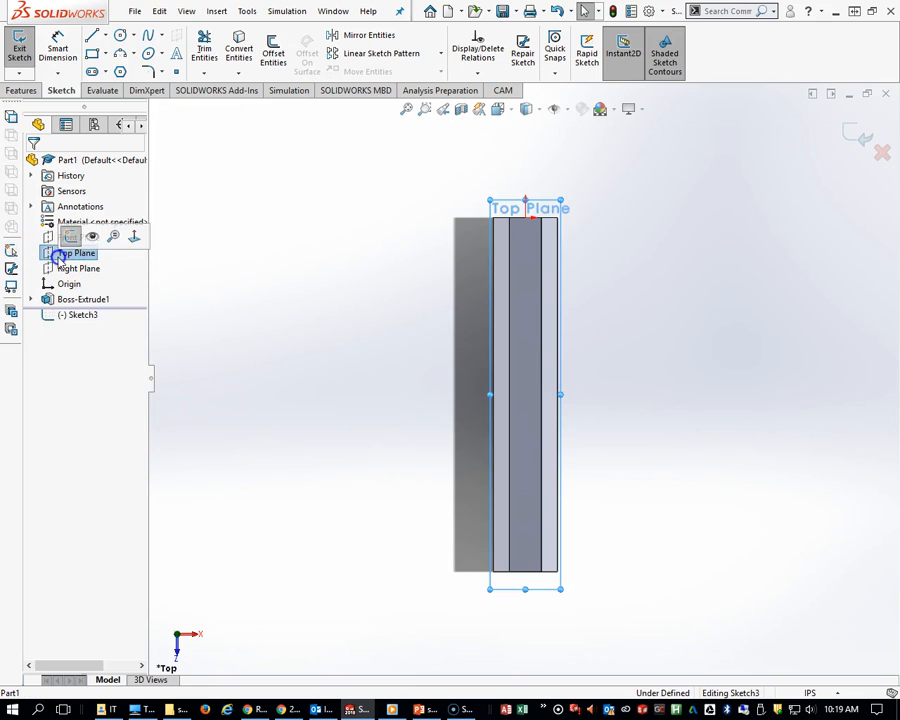
click(463, 112)
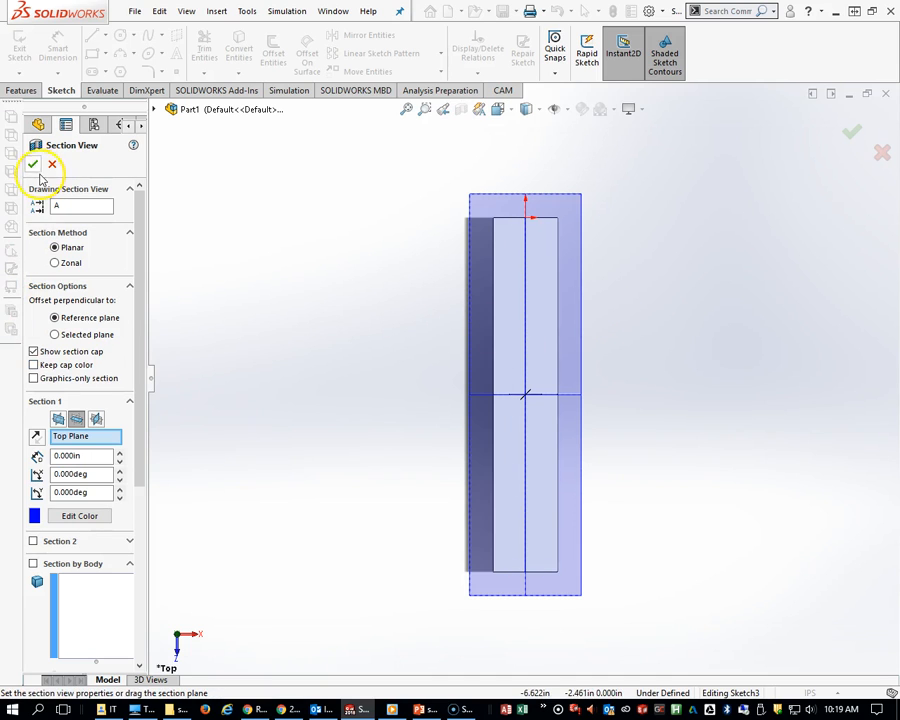
click(33, 164)
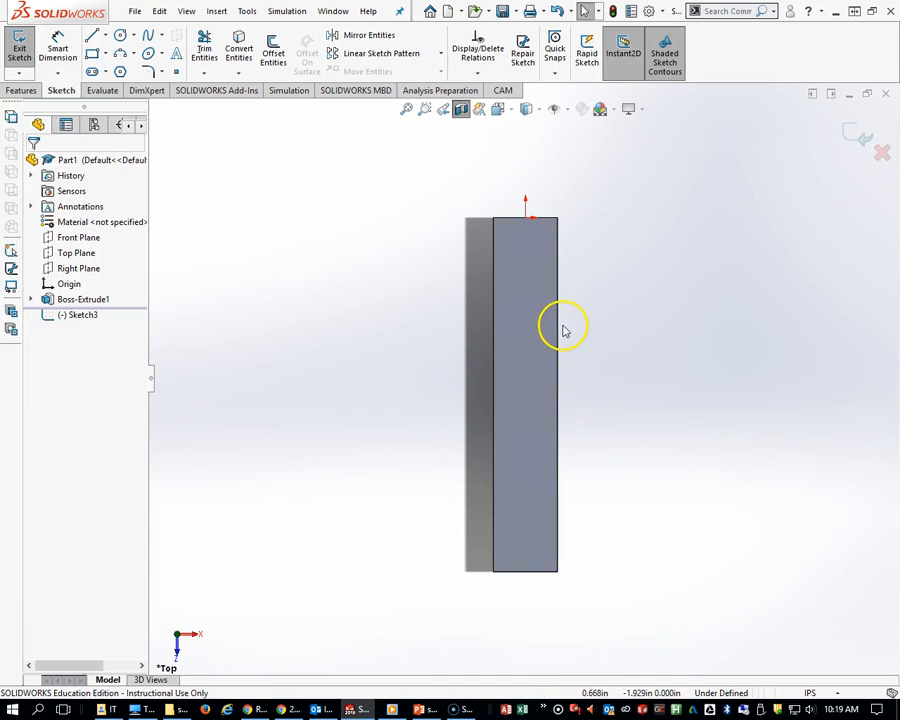
Sketch a horizontal centerline across the bar near mid-length, extending past both of its long edges.
scroll(562, 330, down, 2)
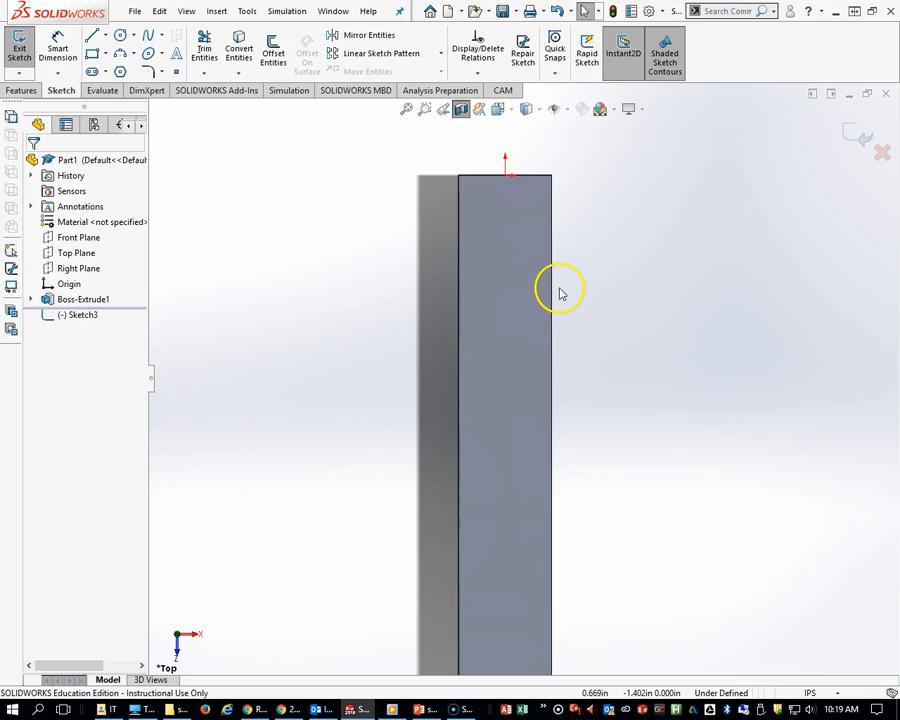
scroll(560, 293, up, 2)
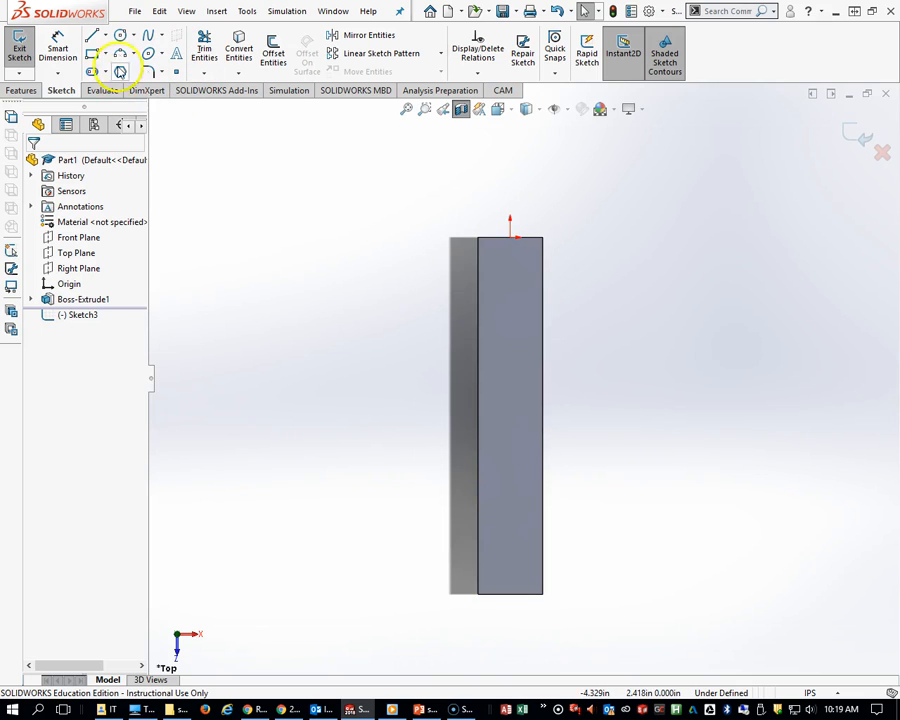
click(104, 35)
click(116, 68)
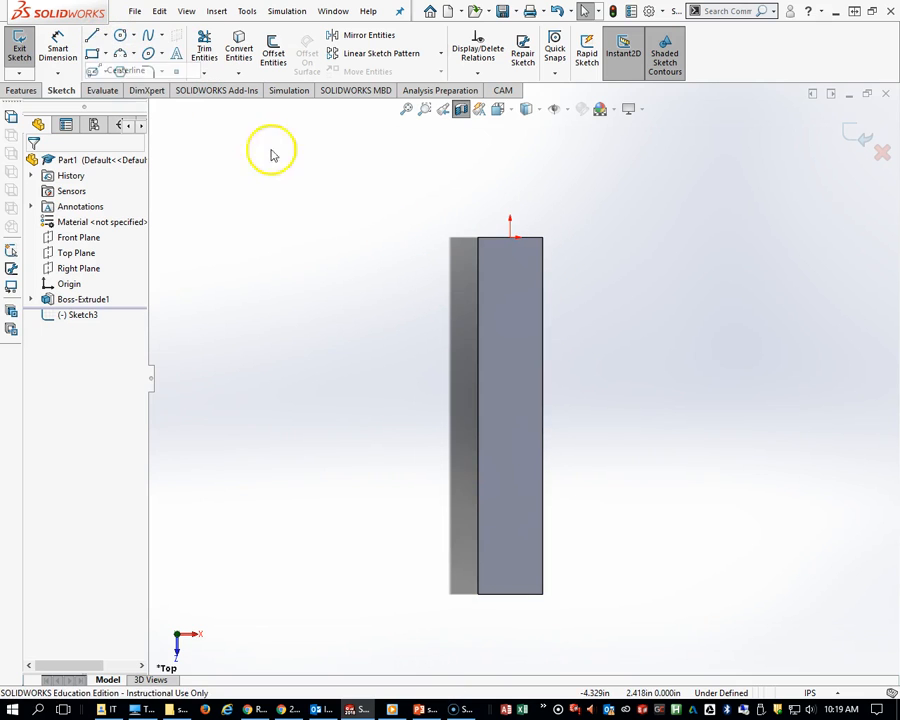
click(409, 426)
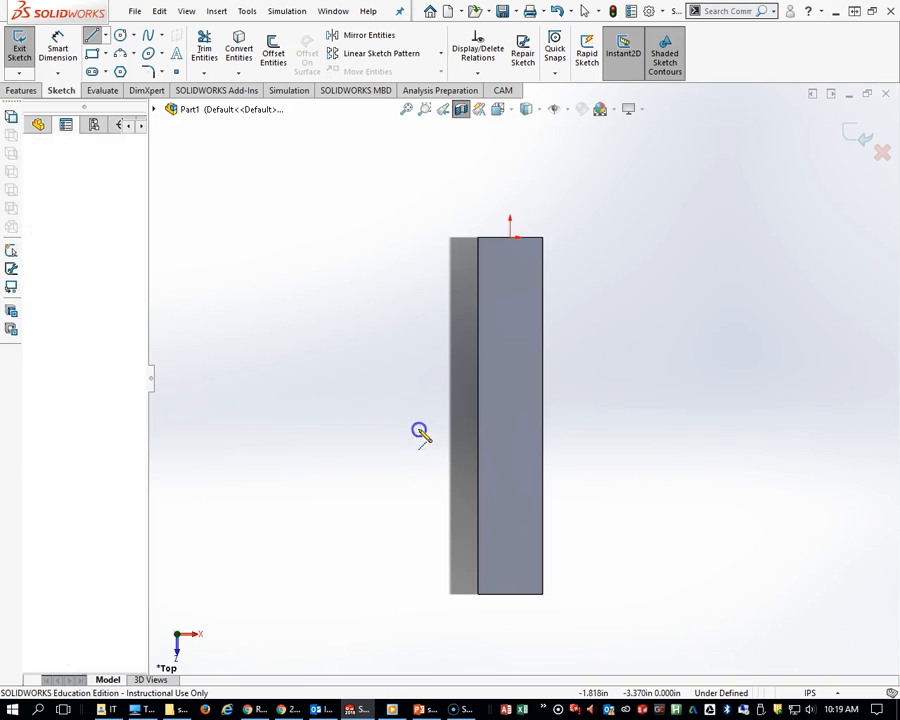
click(658, 428)
right_drag(695, 539, 759, 357)
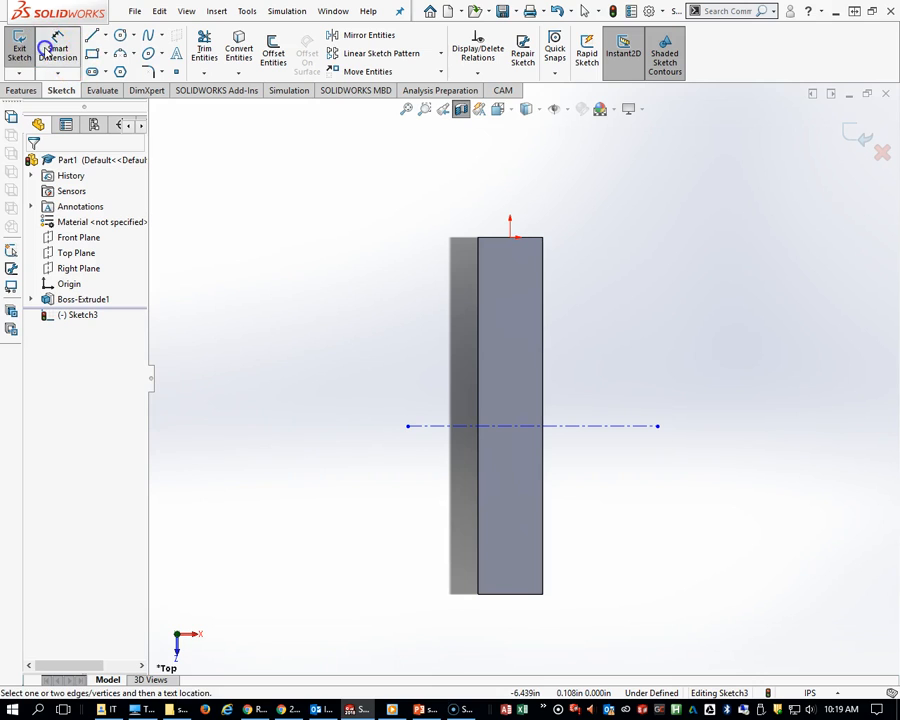
Dimension the distance between the bar's lower end edge and the horizontal centerline as 3.75 in.
click(522, 596)
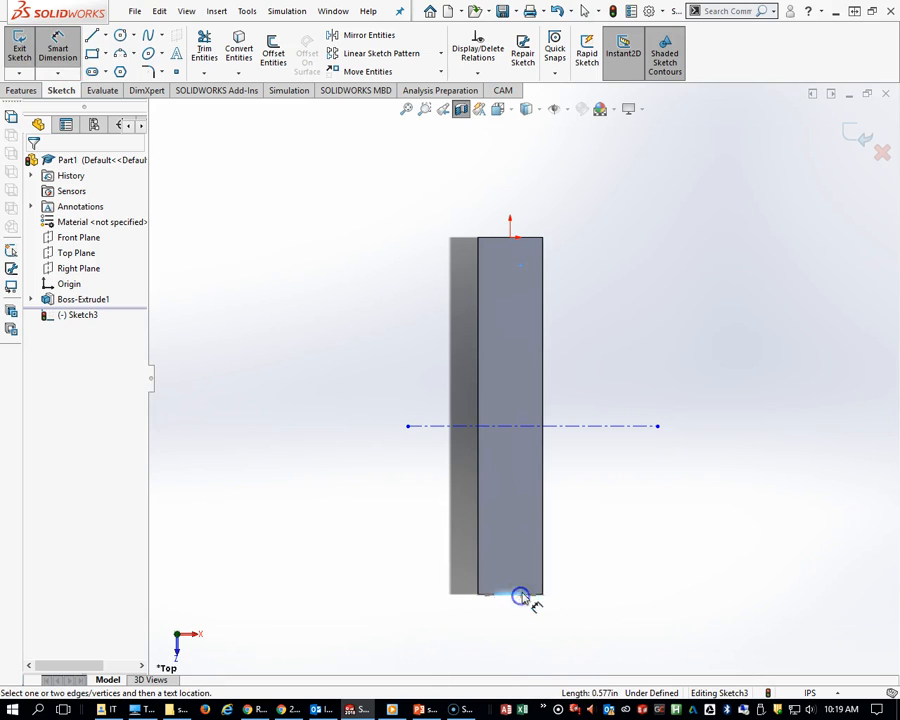
click(531, 429)
click(652, 505)
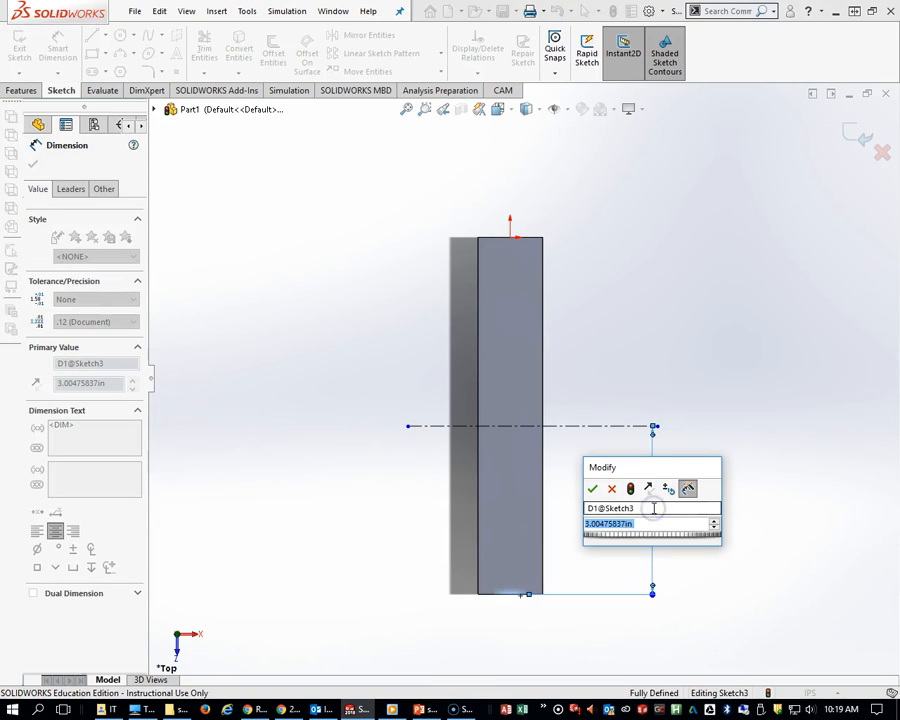
text(3.75)
key(Return)
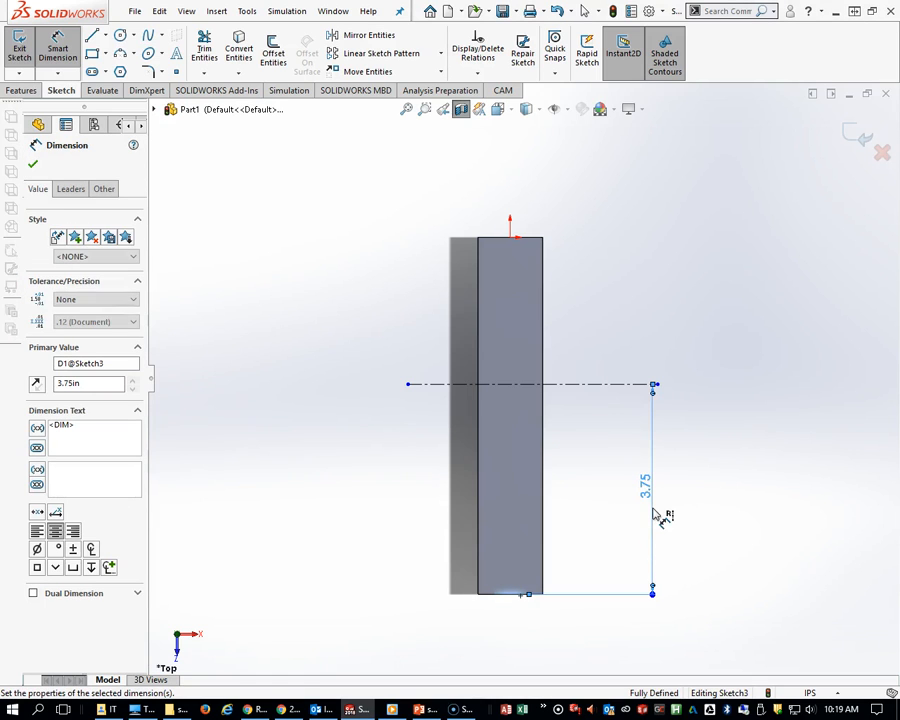
click(650, 512)
Convert the outline of the bar's left side face into sketch lines and delete its inner vertical line.
scroll(552, 368, down, 3)
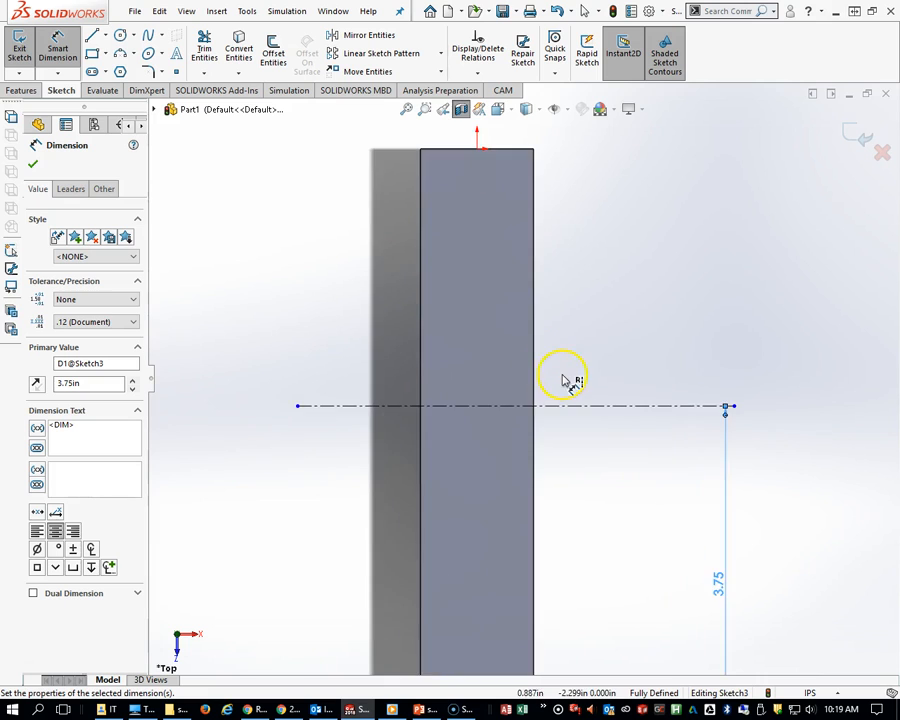
scroll(570, 378, up, 5)
scroll(540, 360, down, 3)
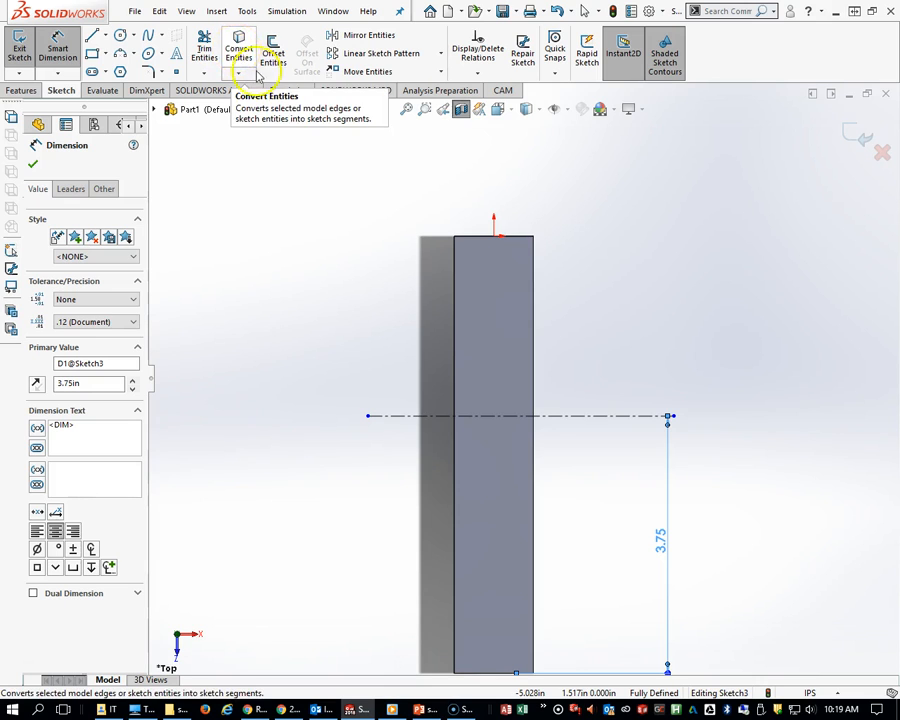
click(239, 45)
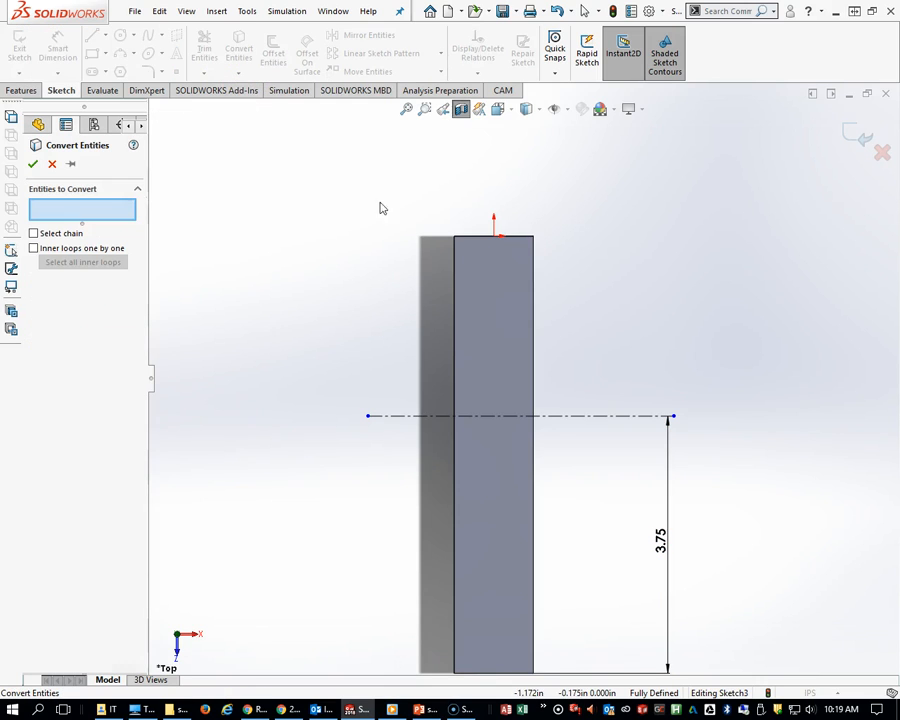
click(455, 436)
click(89, 216)
click(33, 165)
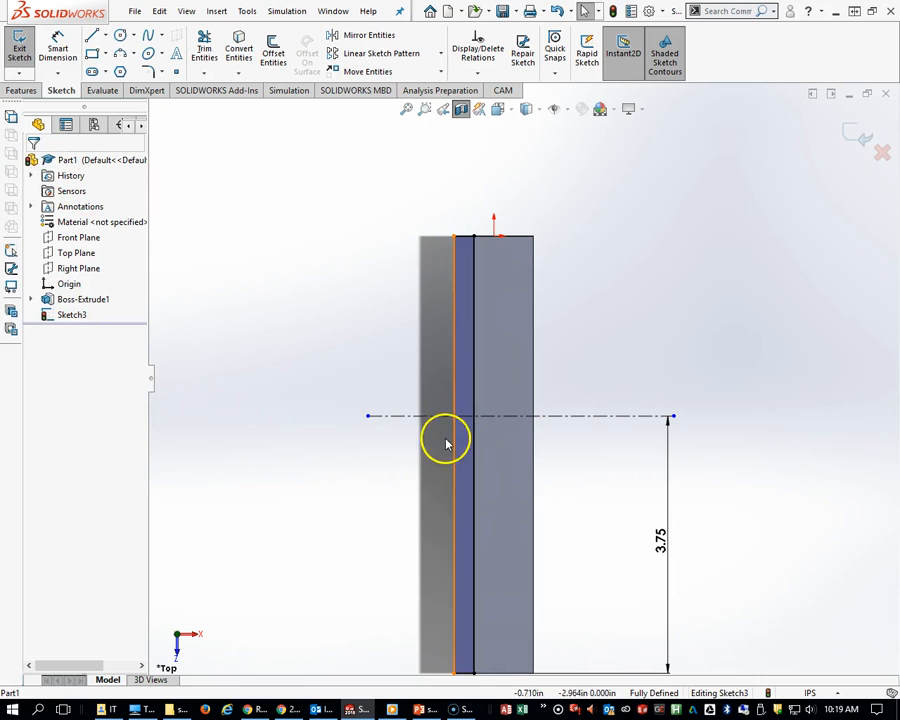
click(475, 398)
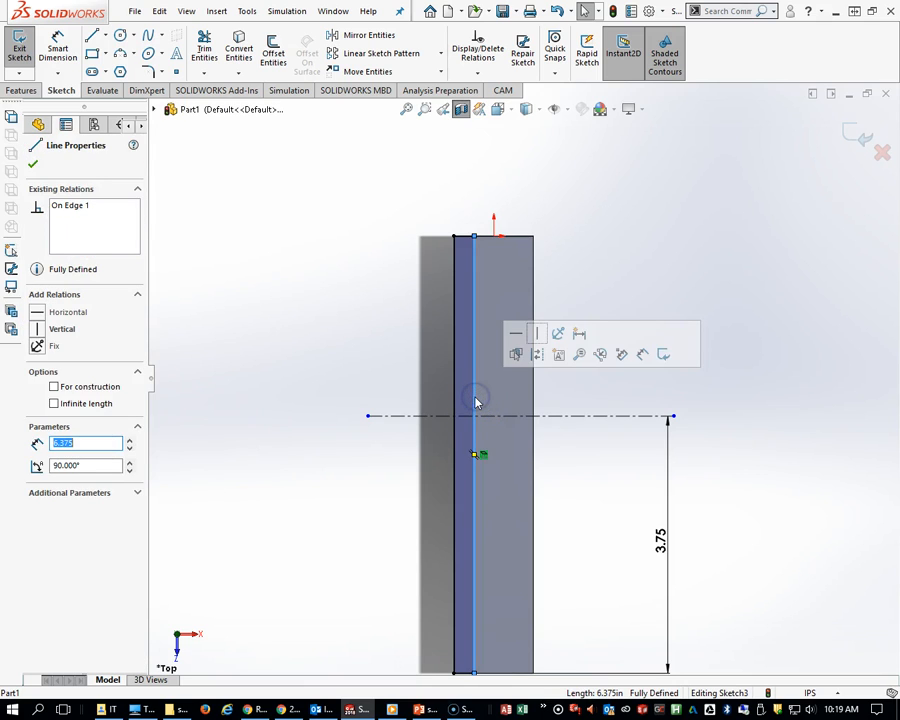
key(Escape)
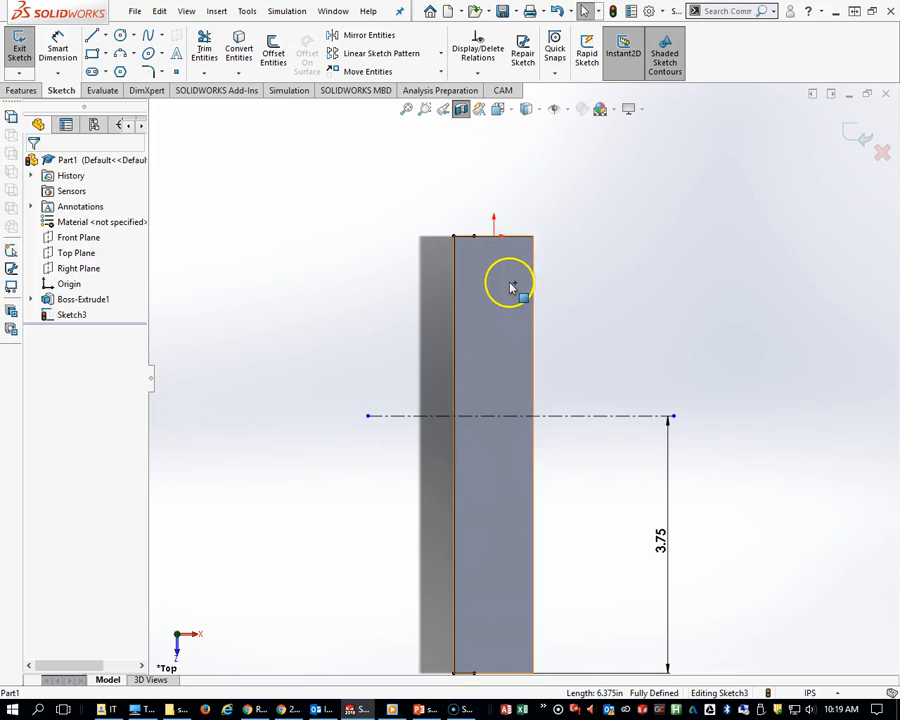
Move the free endpoint of the short line on the bar's upper end edge to about 0.20 in from the origin.
scroll(510, 288, down, 2)
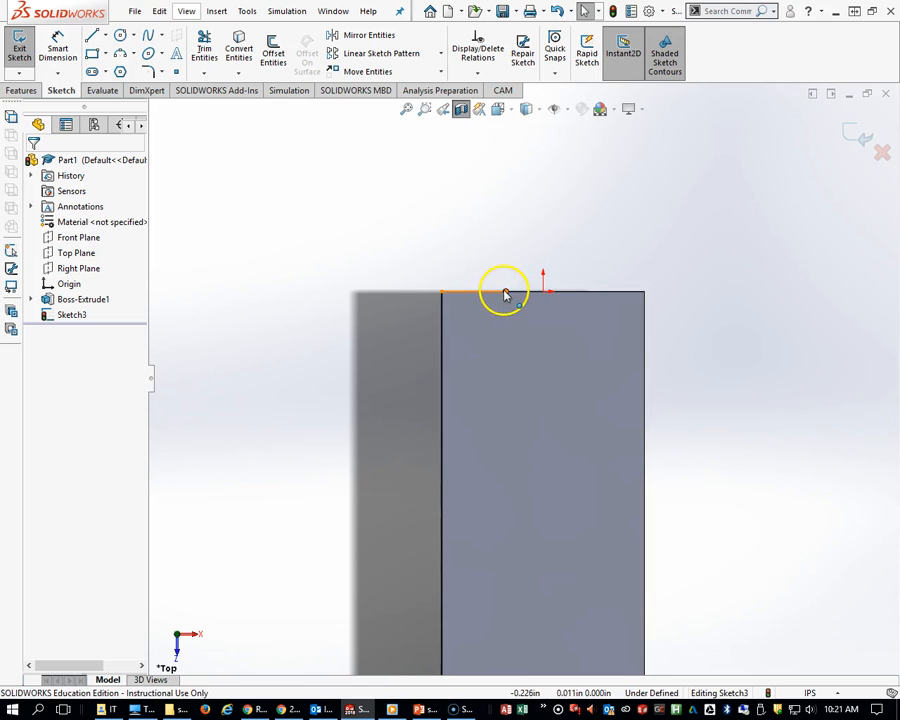
click(484, 291)
click(473, 293)
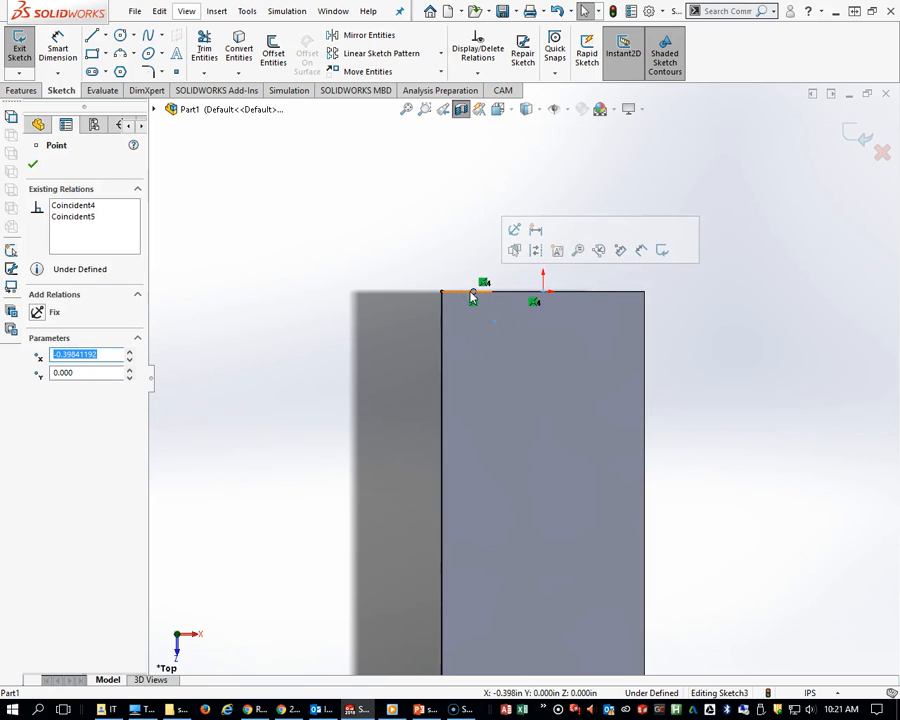
mouse_move(474, 294)
mouse_down()
mouse_move(514, 293)
mouse_move(490, 209)
mouse_move(470, 296)
mouse_move(508, 293)
mouse_up()
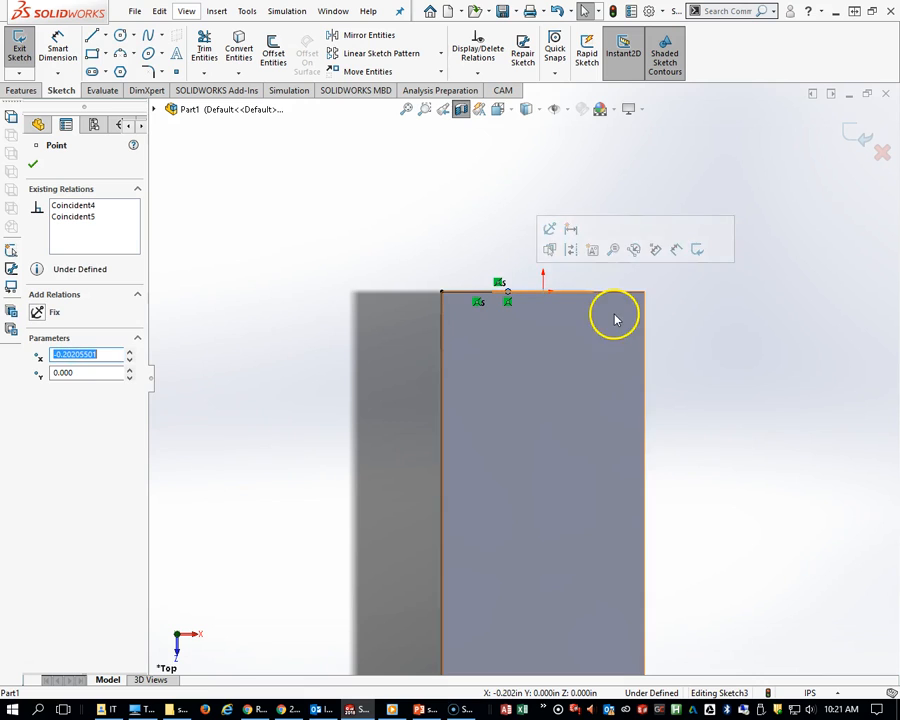
Dimension the horizontal distance between the origin and the short upper line's free endpoint as 0.25 in.
click(58, 45)
click(540, 299)
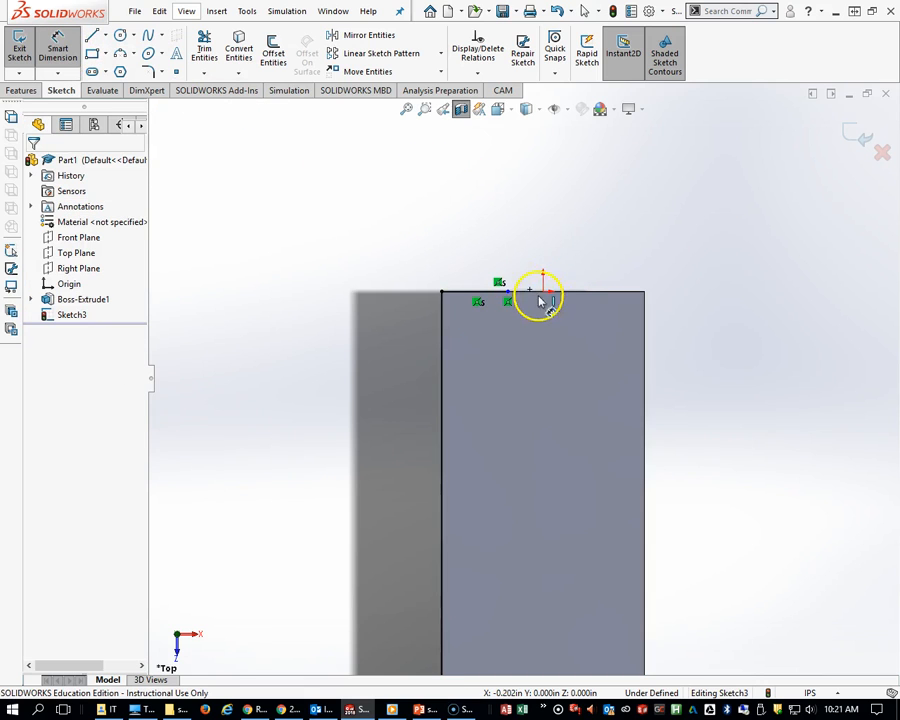
click(508, 293)
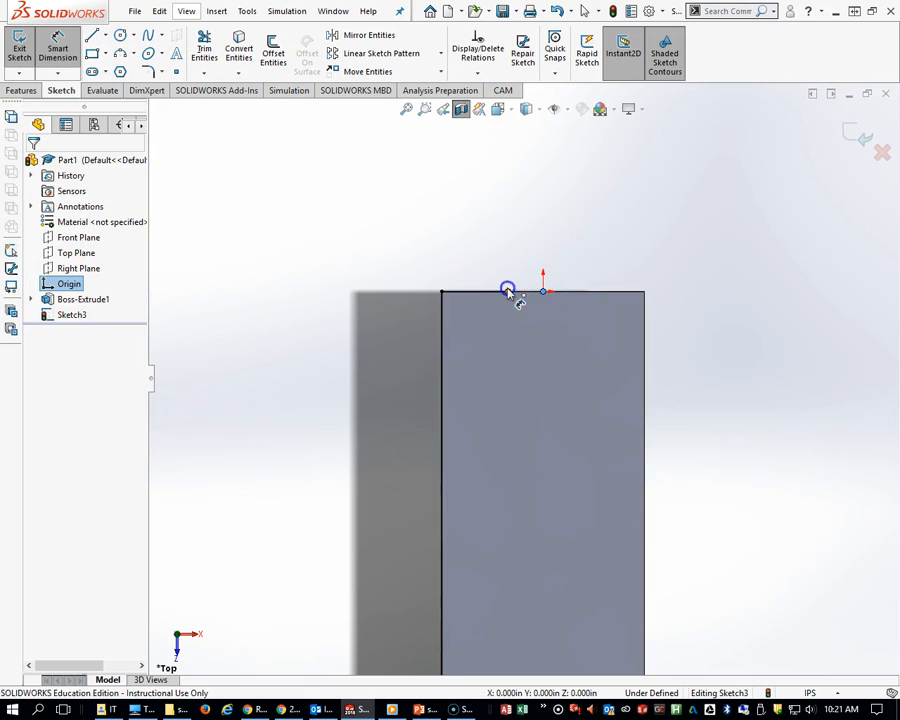
click(521, 166)
text(.25)
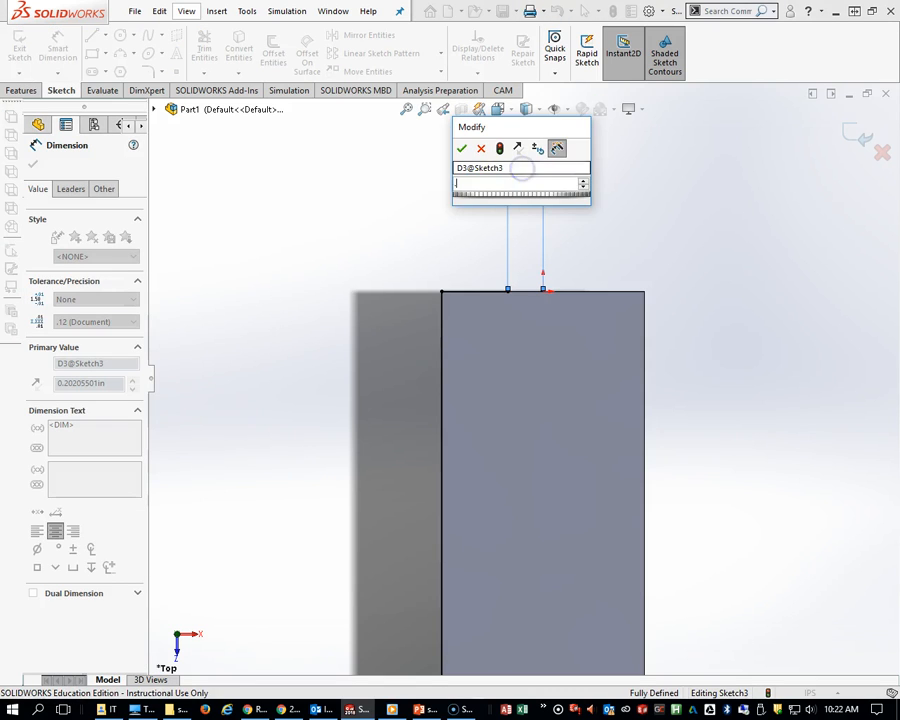
key(Return)
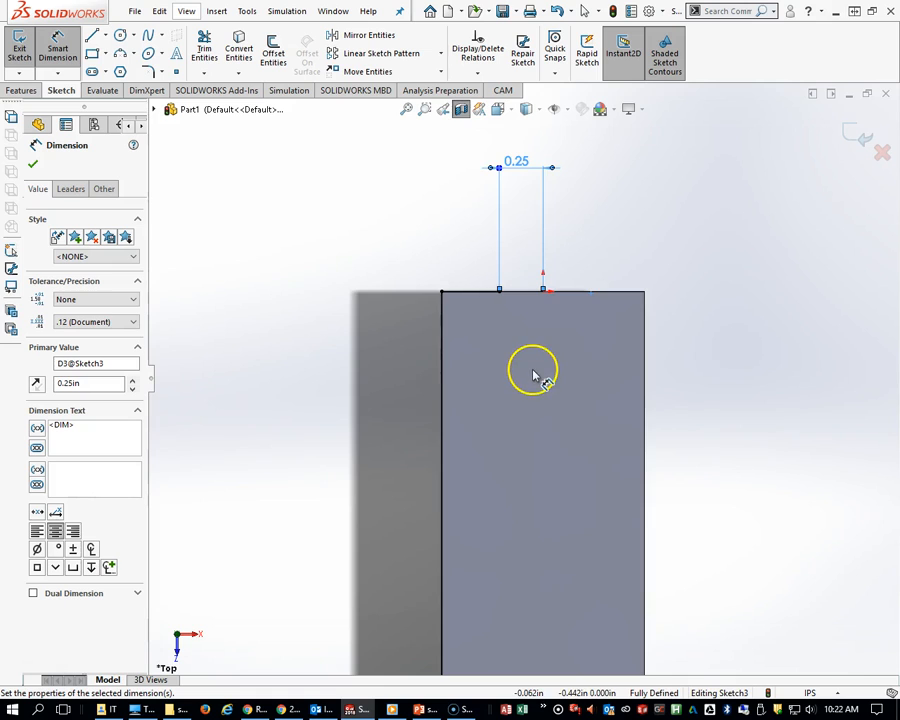
Sketch a vertical line about 1.10 in long down the bar from the short upper line's free endpoint.
scroll(533, 376, up, 5)
scroll(538, 430, down, 2)
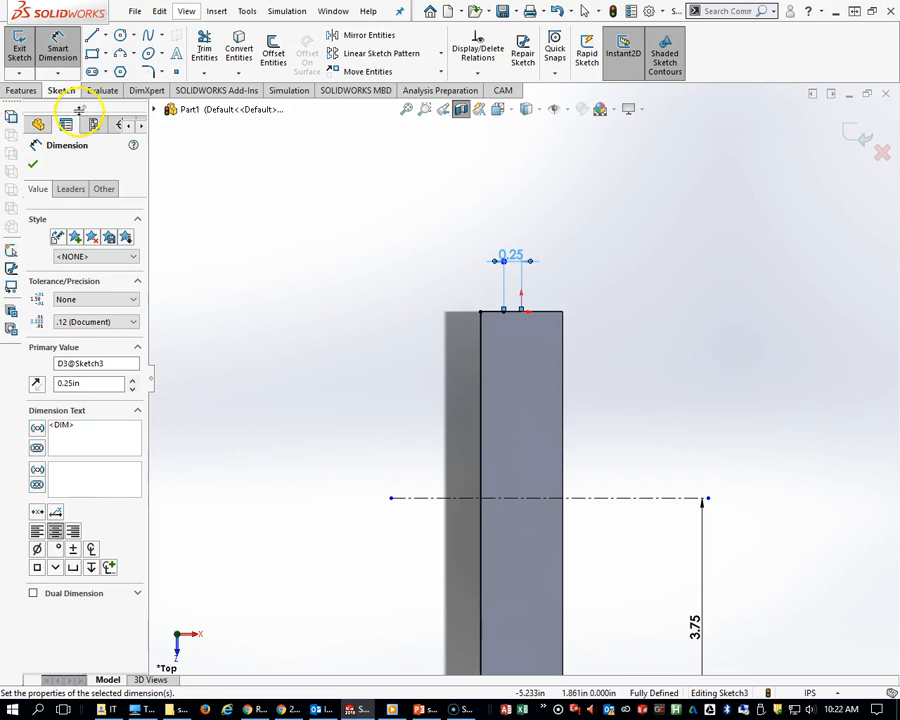
click(97, 35)
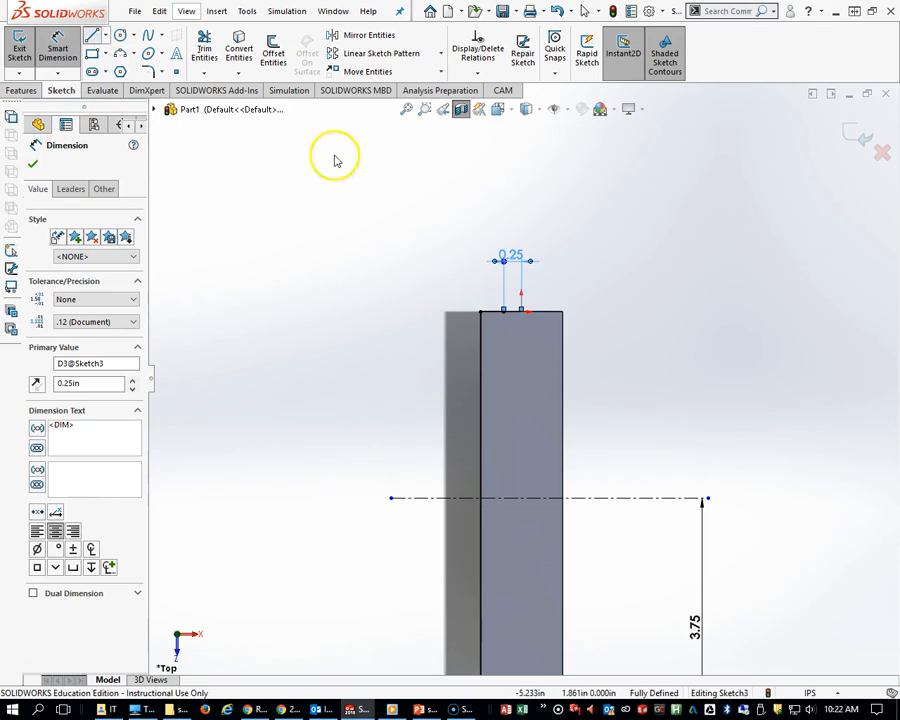
click(505, 313)
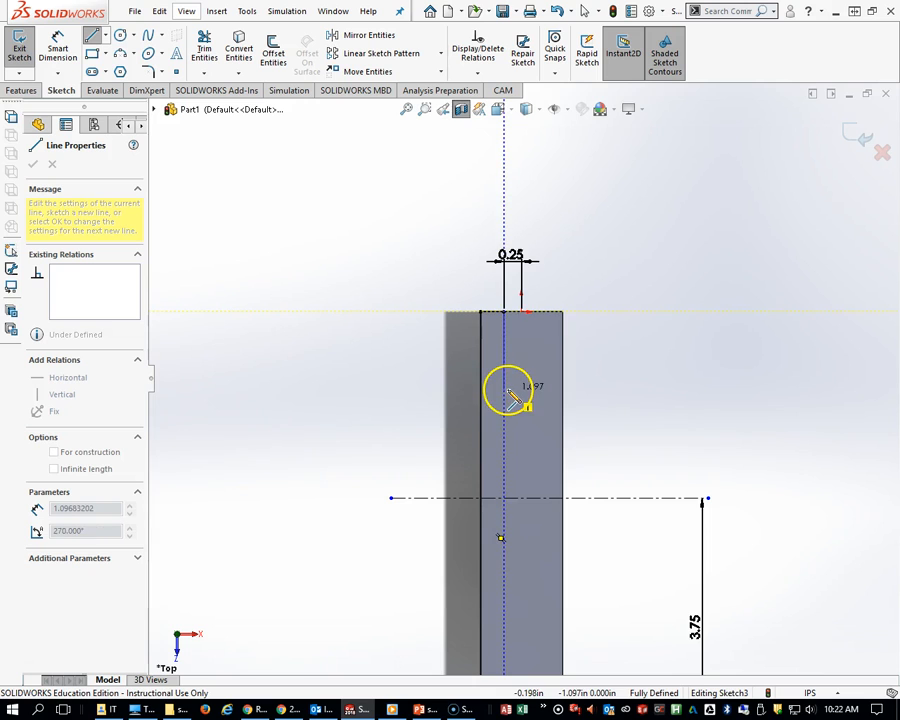
click(504, 389)
key(Escape)
Dimension the new vertical line's length as 1.5 in.
key(d)
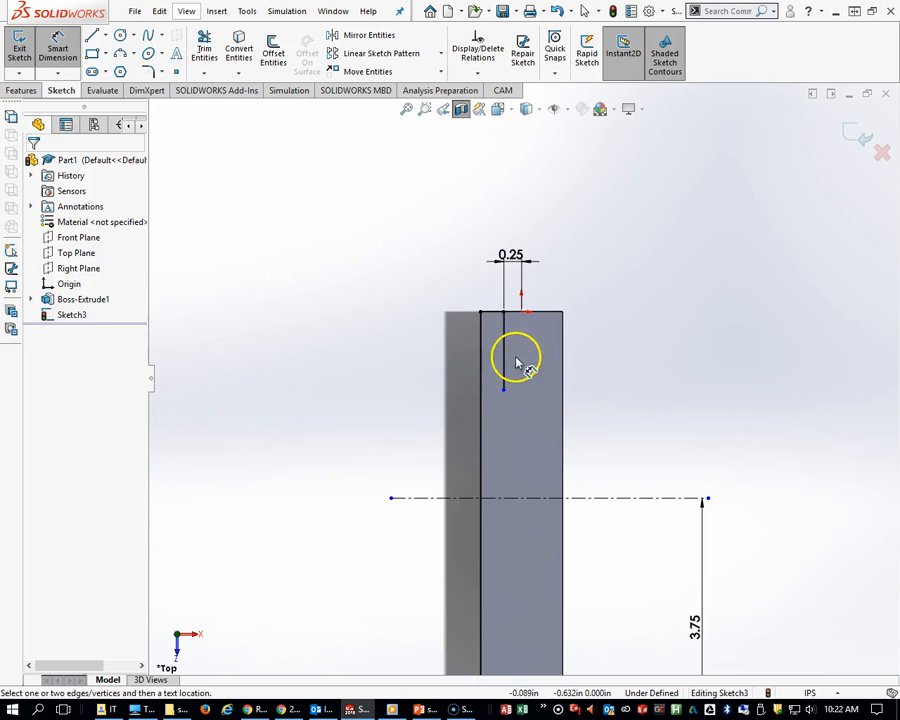
click(505, 350)
click(643, 346)
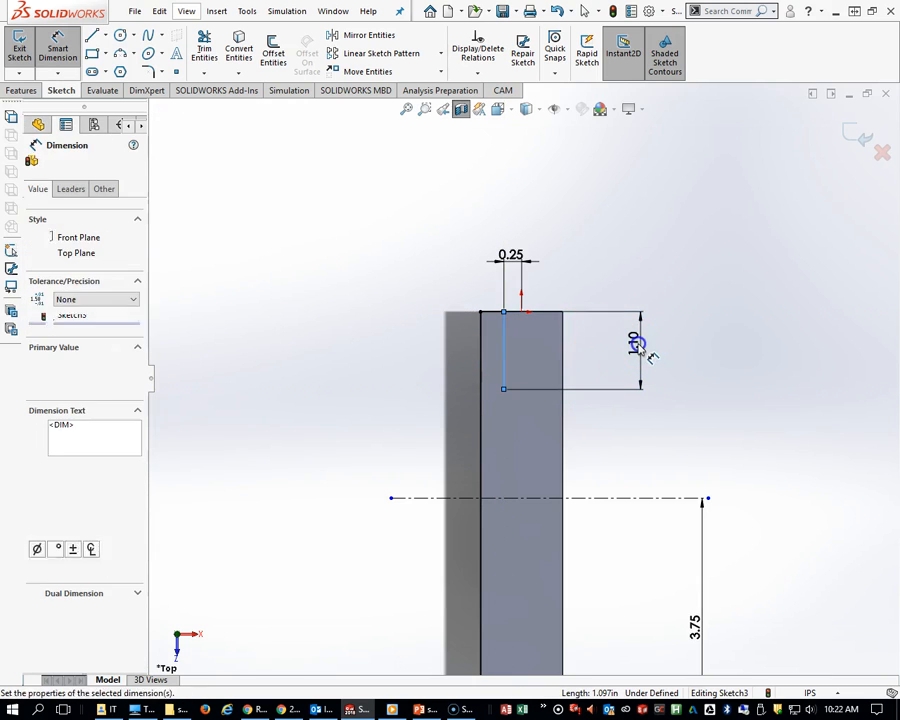
text(1.5)
key(Return)
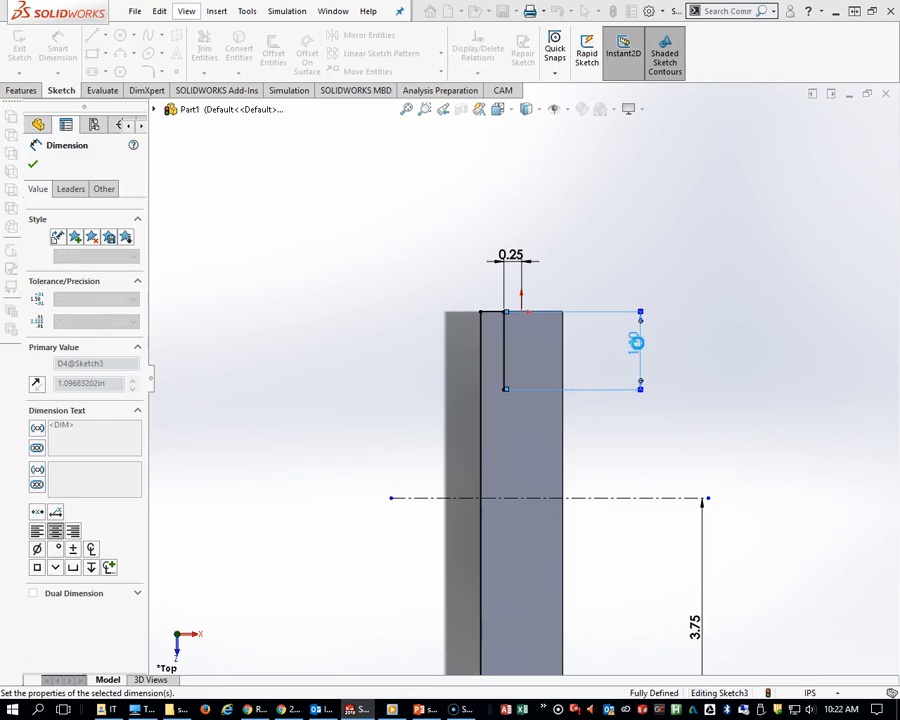
click(630, 394)
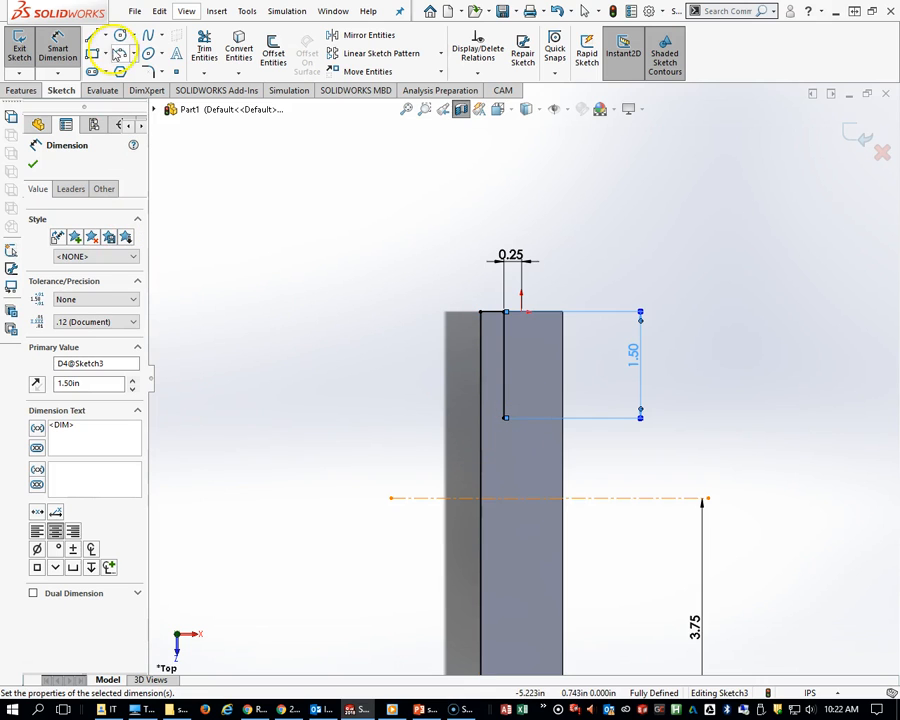
Trim away the part of the horizontal centerline that extends past the bar's left edge.
click(148, 38)
scroll(506, 492, down, 4)
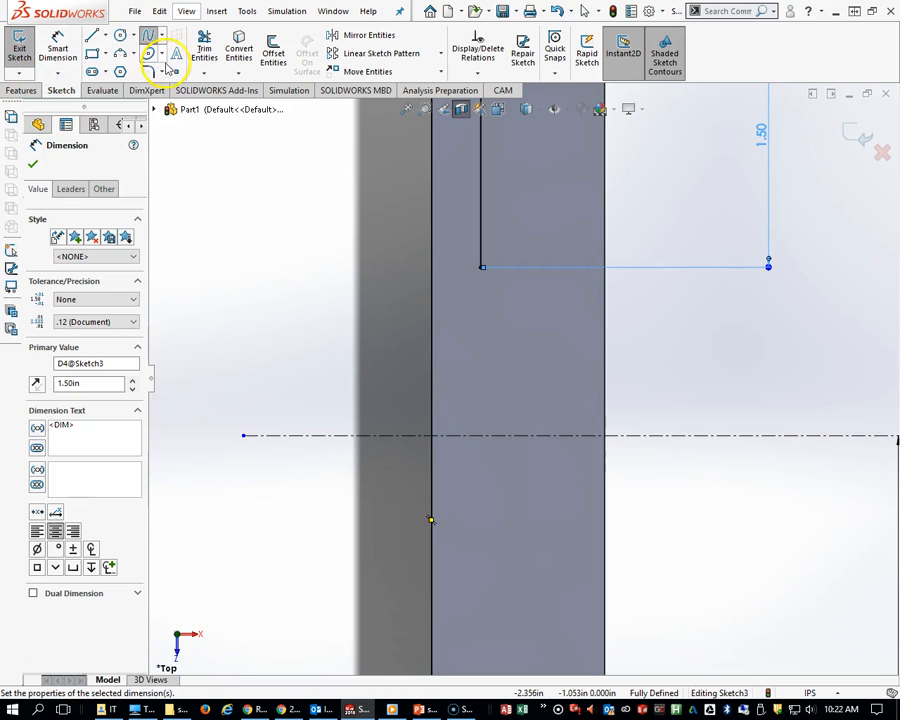
click(206, 56)
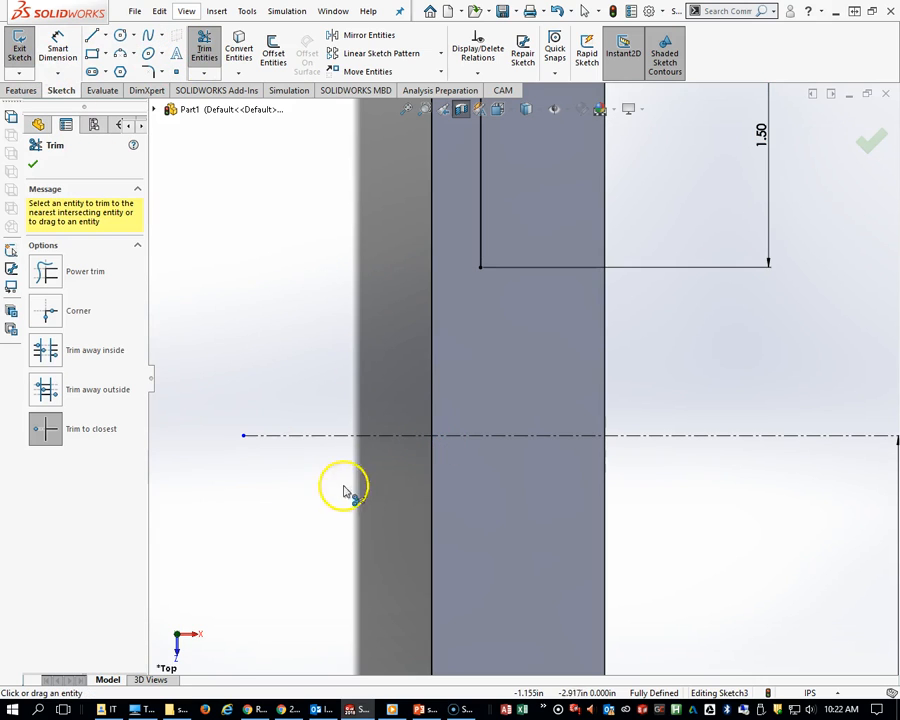
click(368, 437)
click(434, 442)
click(157, 121)
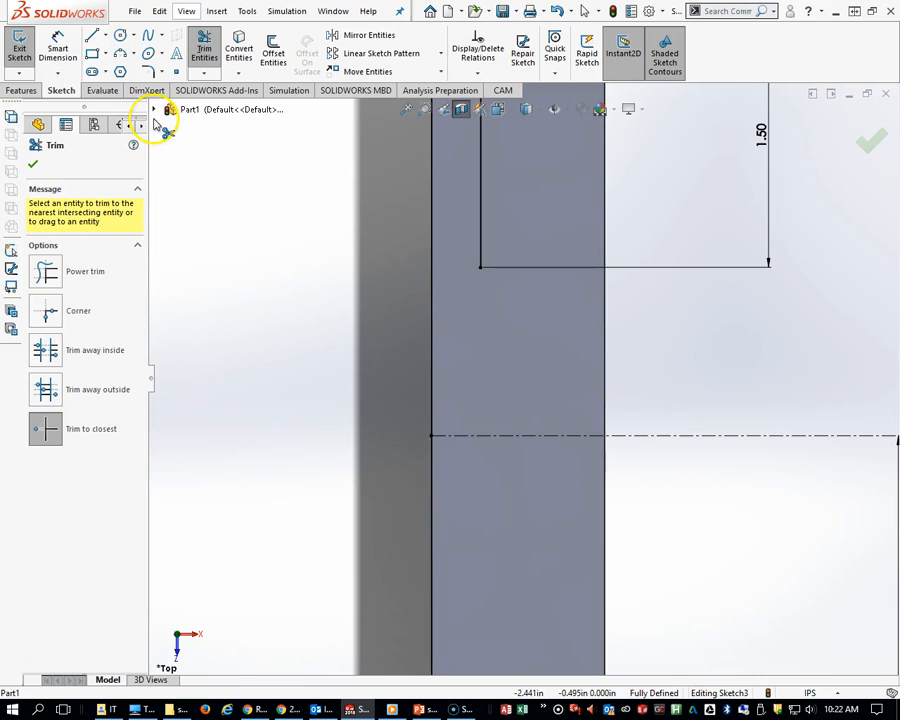
Sketch a three-point spline from the centerline's end on the bar's left edge up to the 1.50 in line's lower endpoint.
click(148, 38)
click(432, 437)
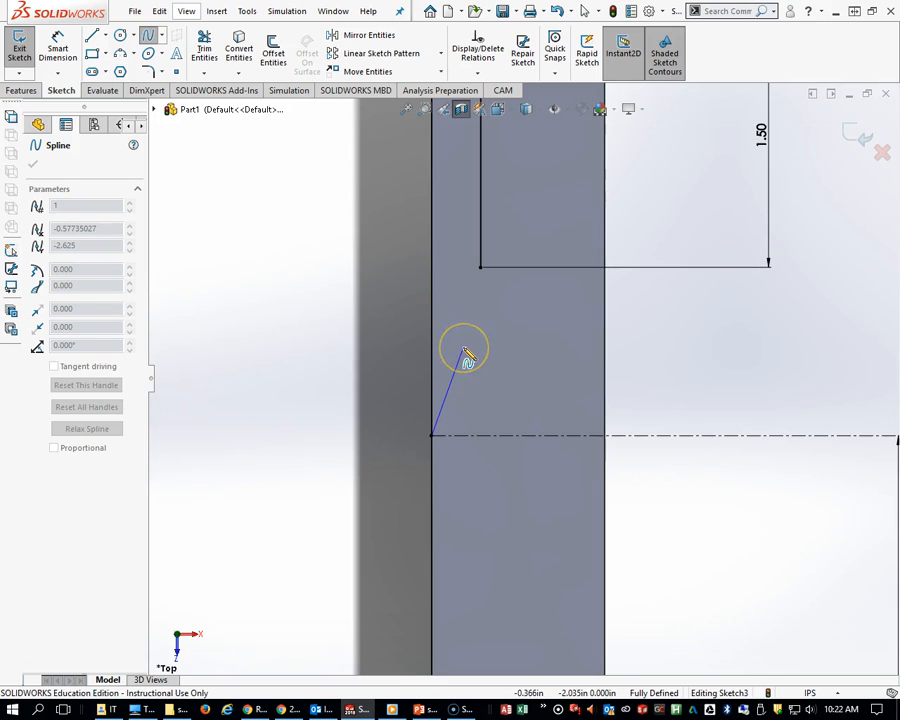
click(464, 350)
click(481, 268)
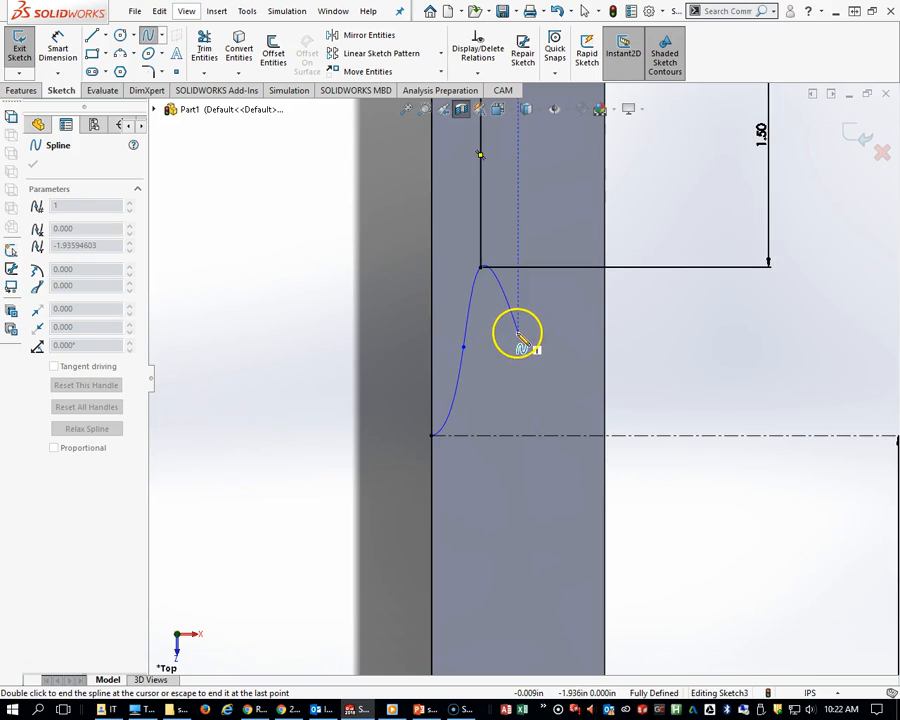
key(Escape)
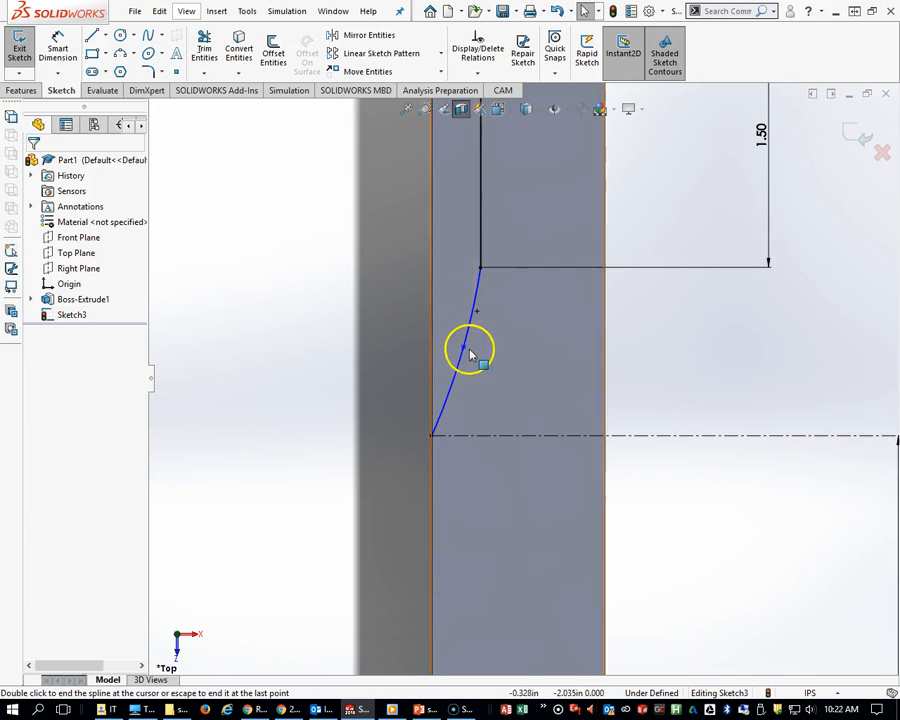
Add a Vertical relation to the tangent handle at the spline's upper endpoint.
click(478, 290)
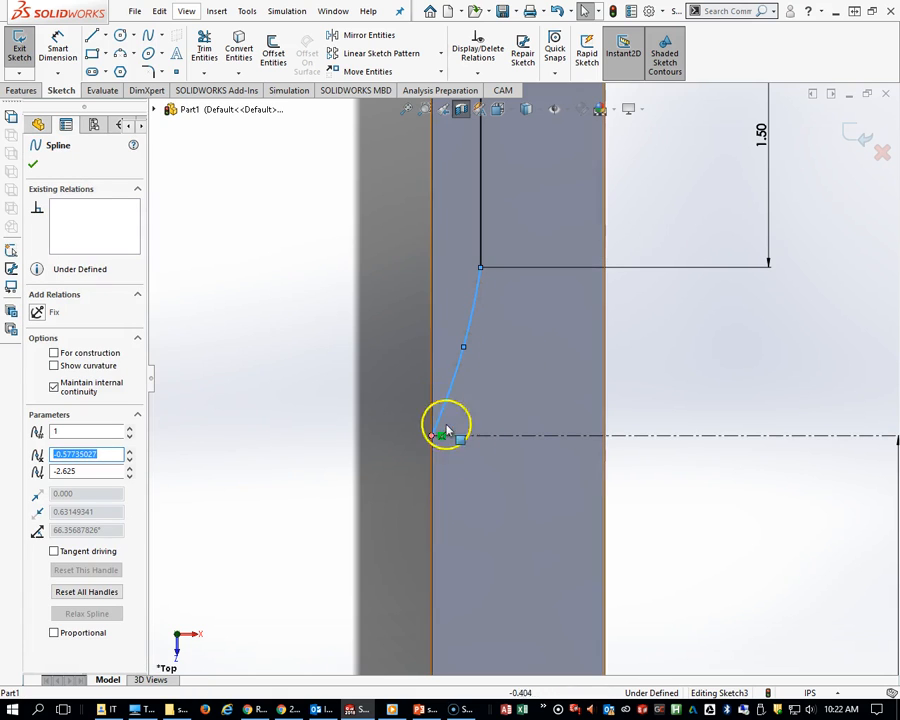
scroll(485, 295, down, 4)
scroll(493, 289, down, 3)
scroll(494, 283, up, 5)
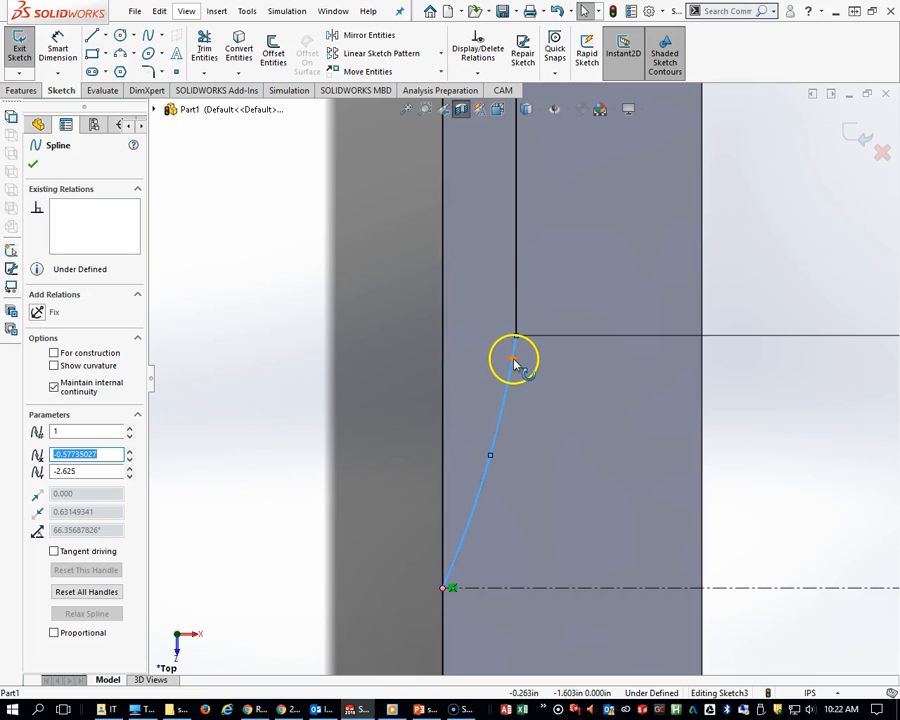
click(513, 360)
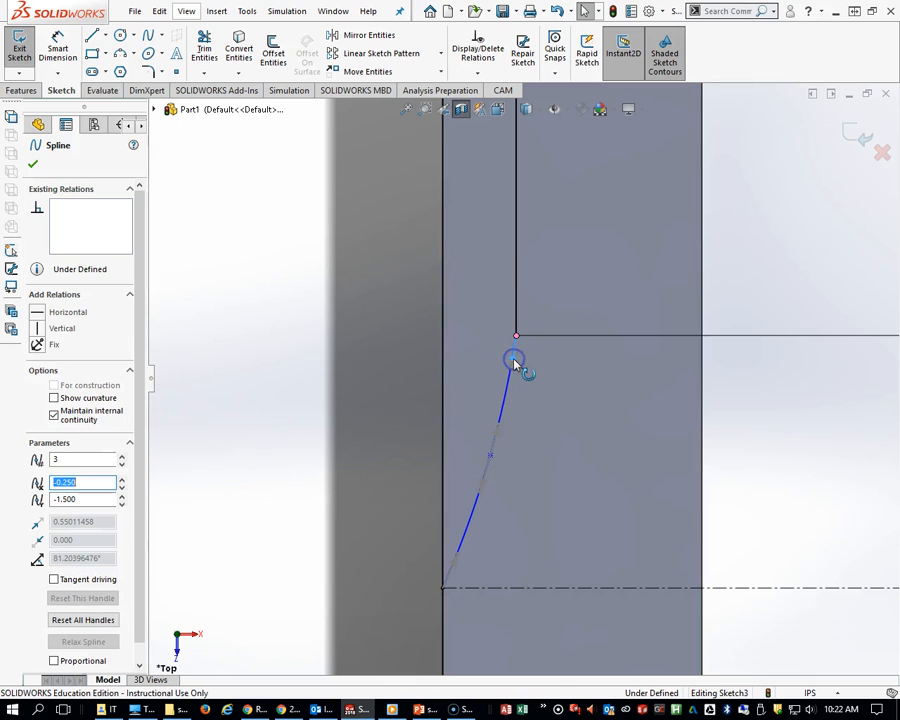
click(42, 330)
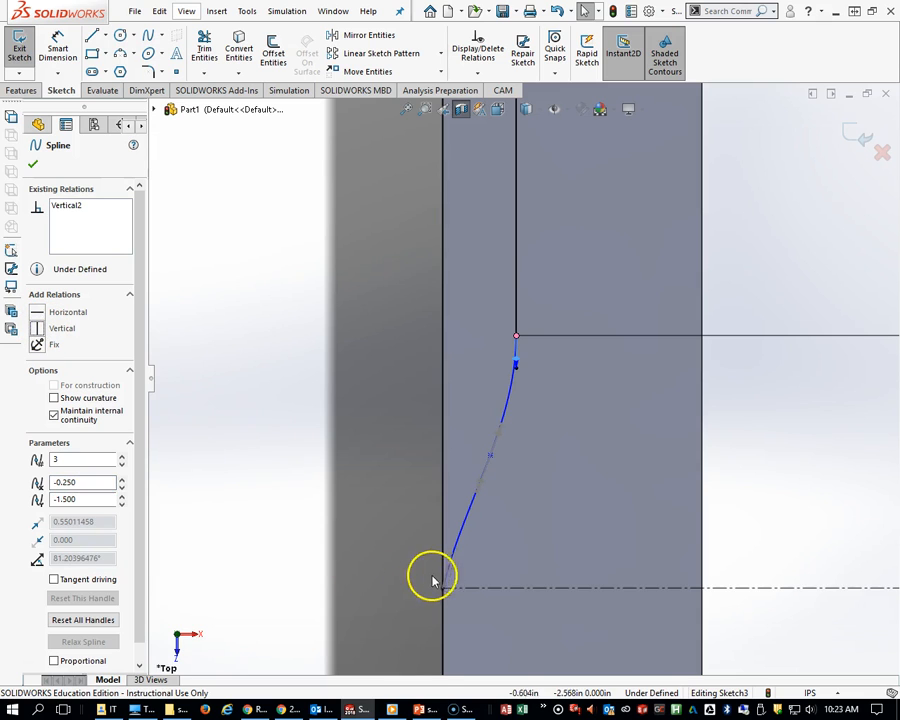
Add a Vertical relation to the tangent handle at the spline's lower endpoint.
scroll(440, 574, down, 4)
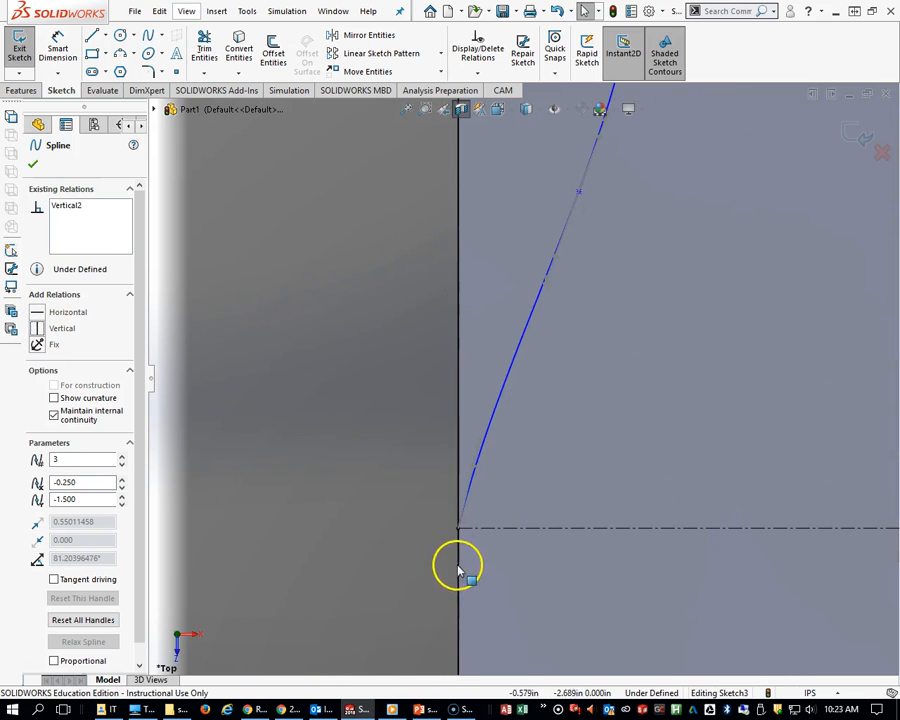
click(474, 467)
click(35, 329)
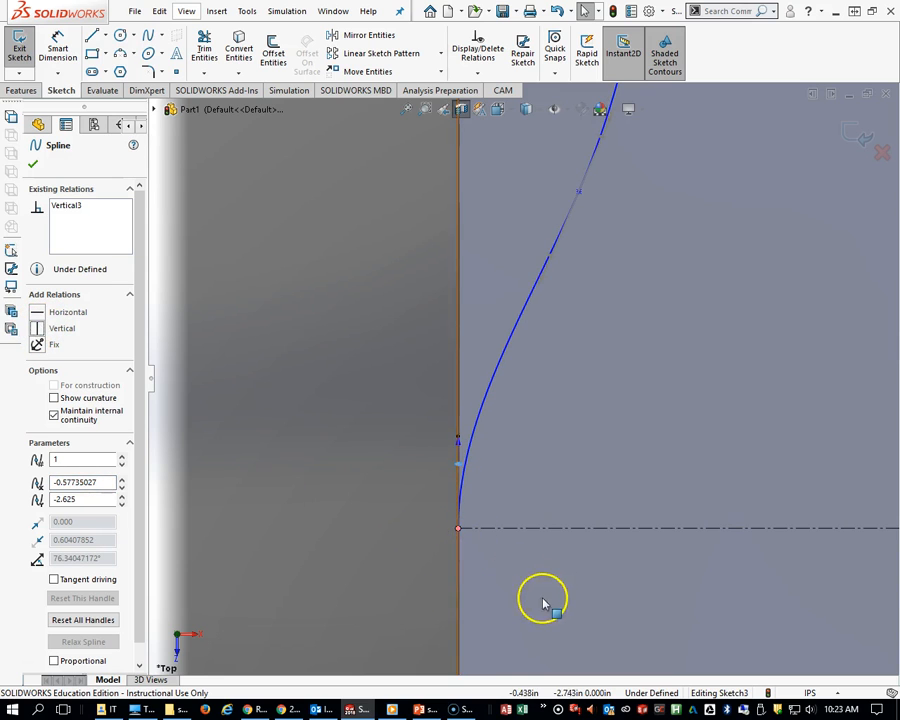
Reshape the spline into a smooth S-curve, moving its middle point to about X -0.367, Y -1.895 in.
scroll(647, 245, up, 4)
scroll(555, 338, down, 3)
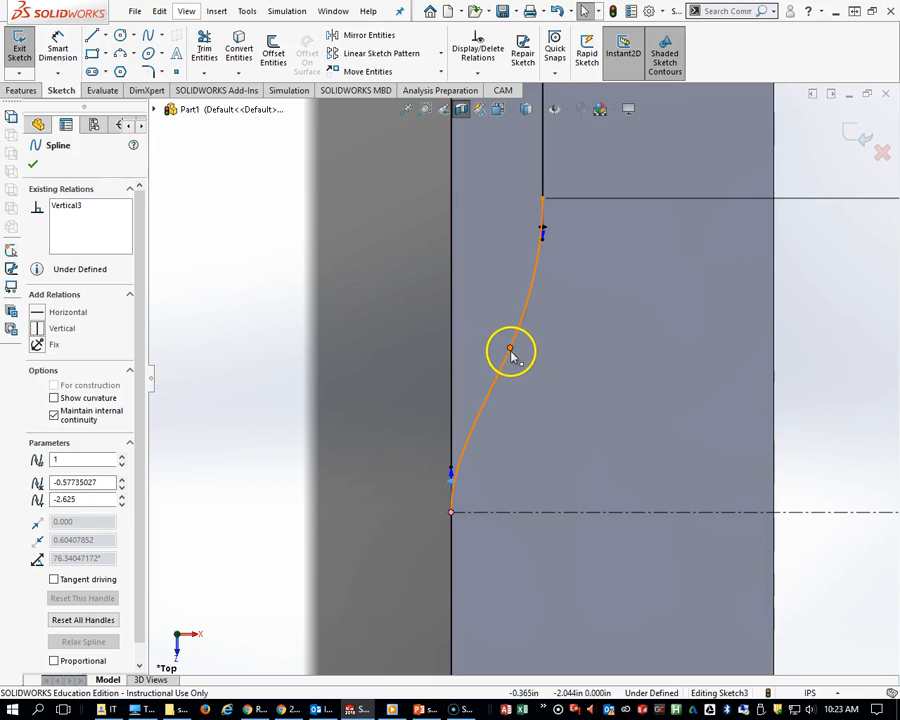
drag(510, 350, 487, 370)
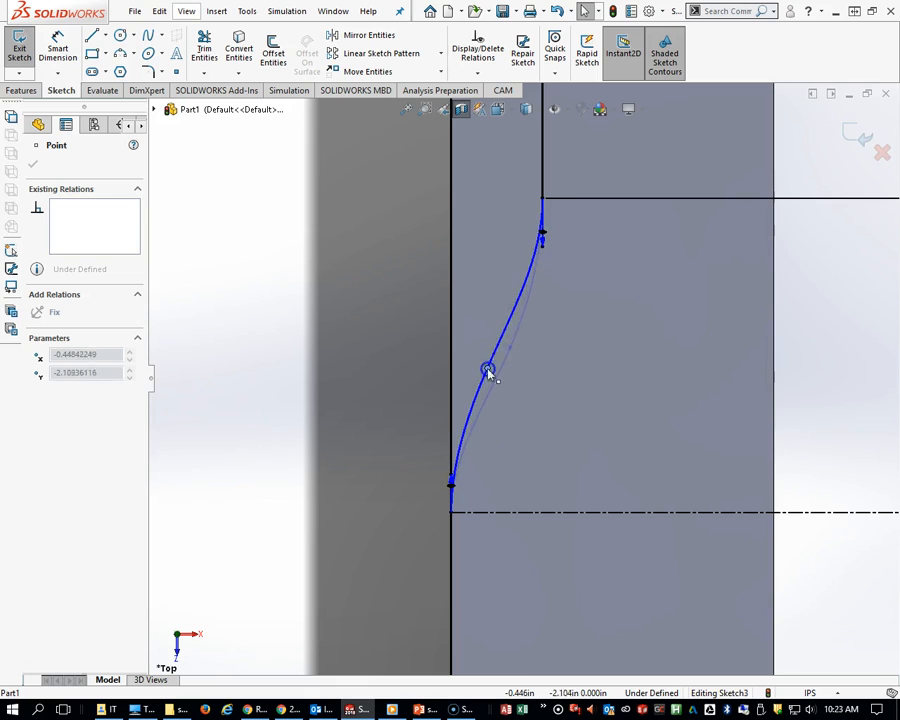
mouse_move(517, 304)
mouse_down()
mouse_move(522, 291)
mouse_move(520, 305)
mouse_up()
drag(474, 418, 452, 452)
scroll(532, 306, down, 3)
scroll(530, 304, up, 4)
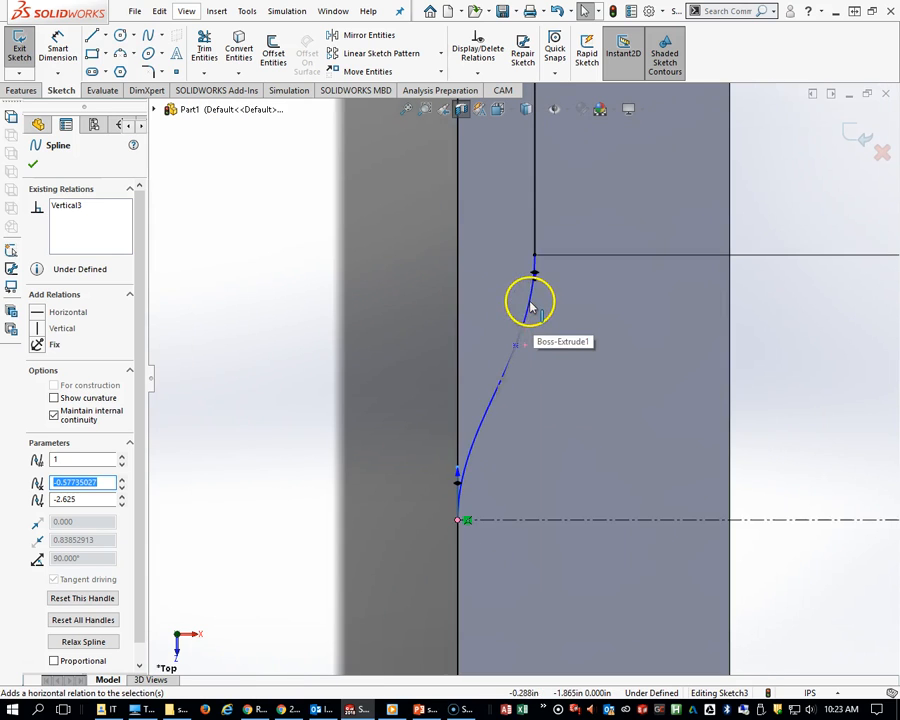
scroll(532, 304, down, 3)
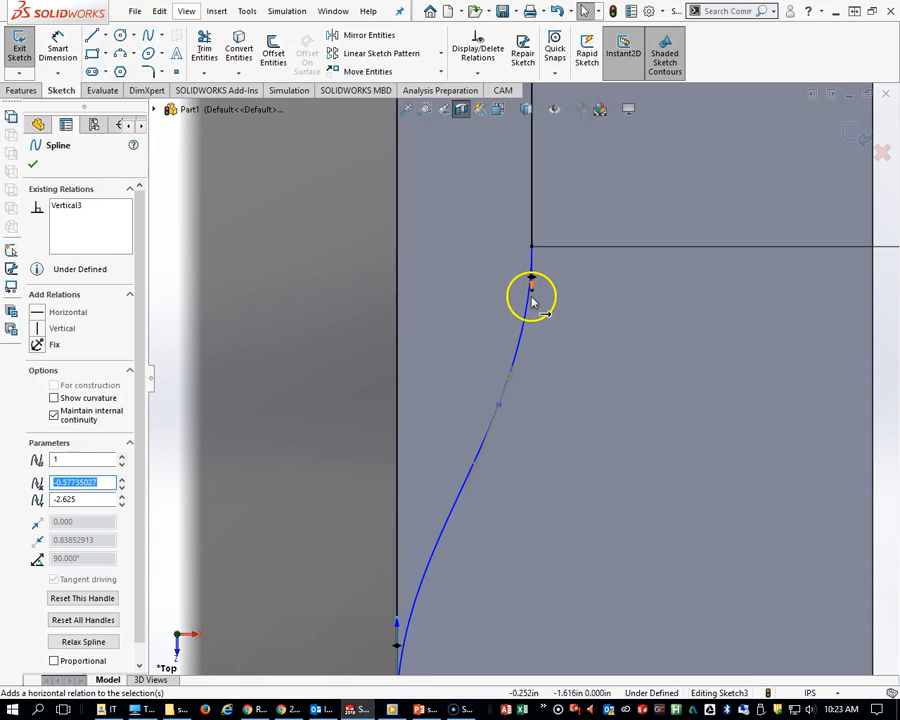
drag(533, 292, 484, 408)
click(615, 490)
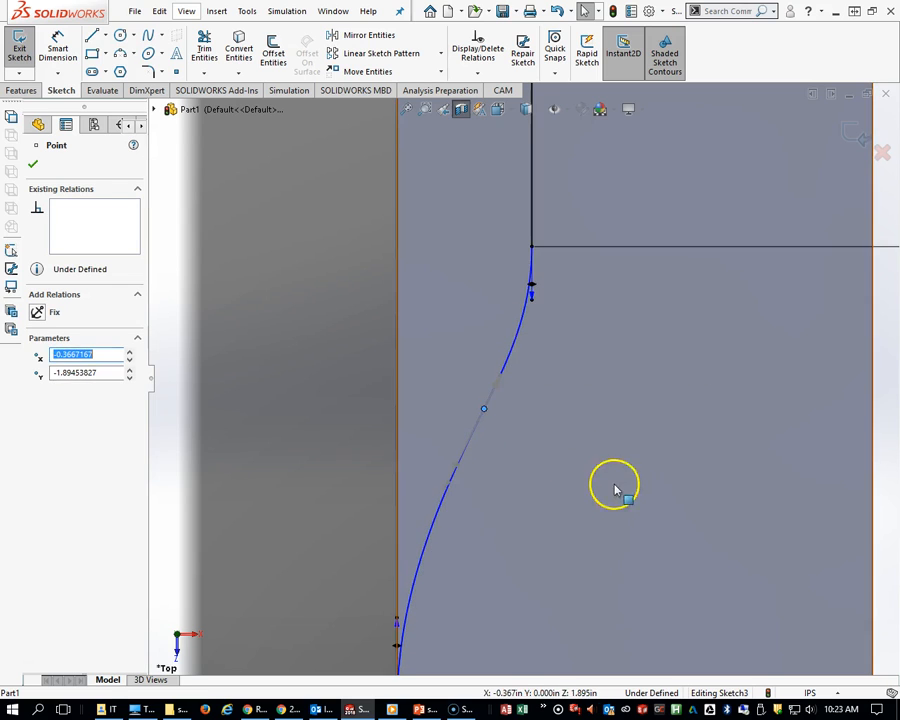
Close the profile sketch and reopen it for editing.
scroll(615, 490, up, 5)
mouse_move(600, 478)
middle_down()
mouse_move(598, 438)
mouse_move(628, 383)
mouse_move(619, 344)
mouse_move(663, 301)
mouse_move(595, 368)
mouse_move(600, 376)
middle_up()
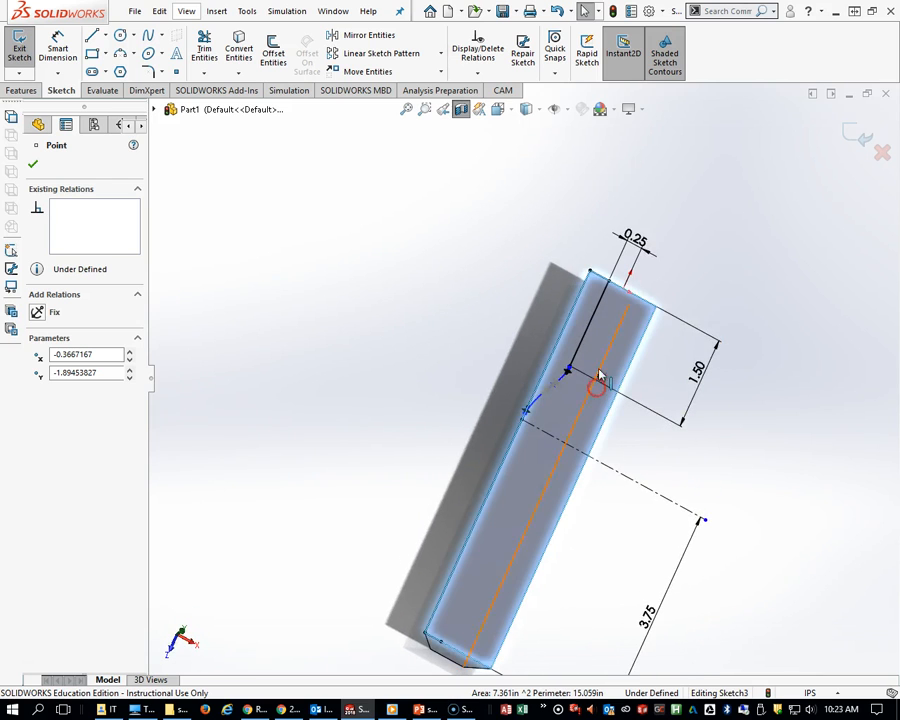
scroll(598, 350, down, 2)
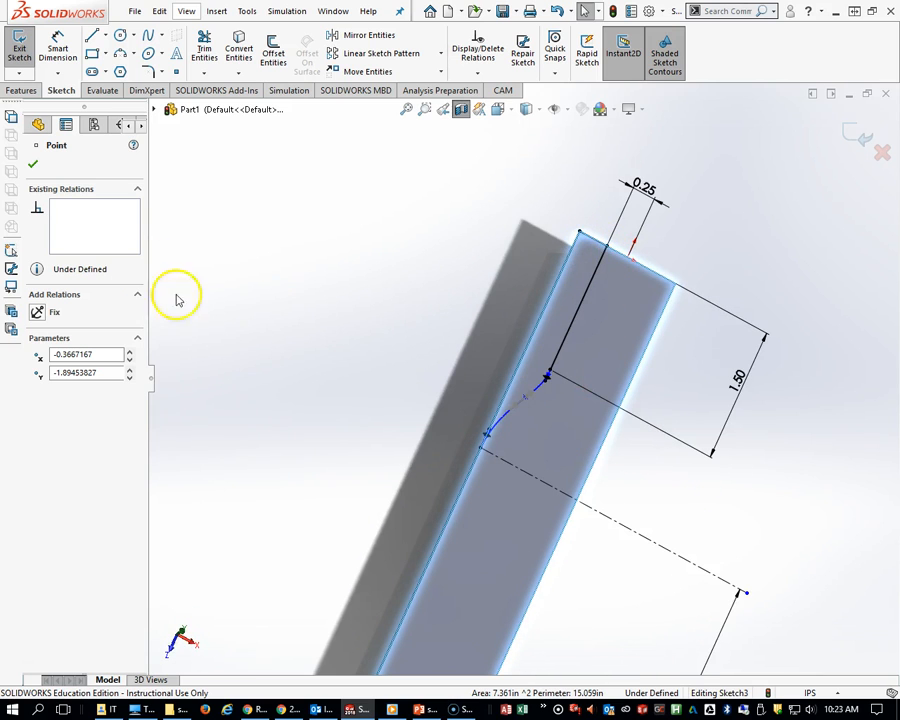
click(34, 166)
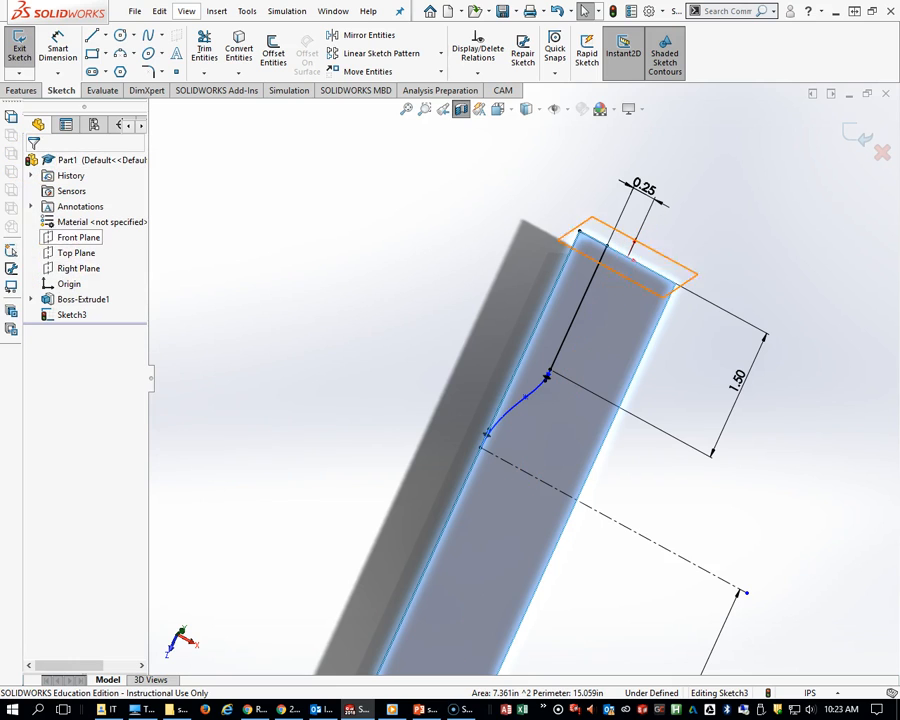
click(19, 45)
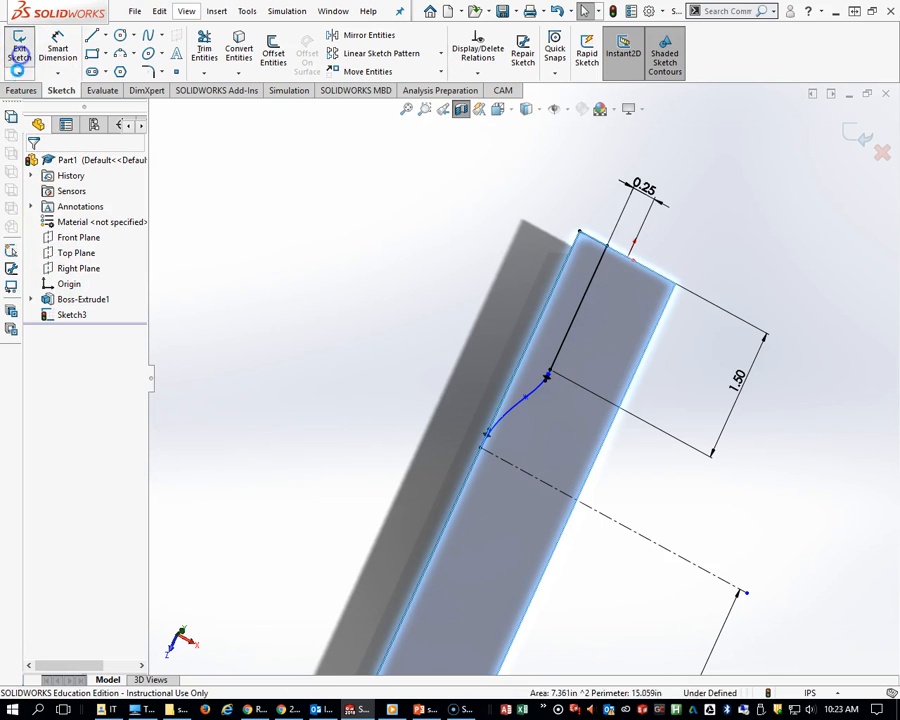
right_click(50, 314)
click(66, 272)
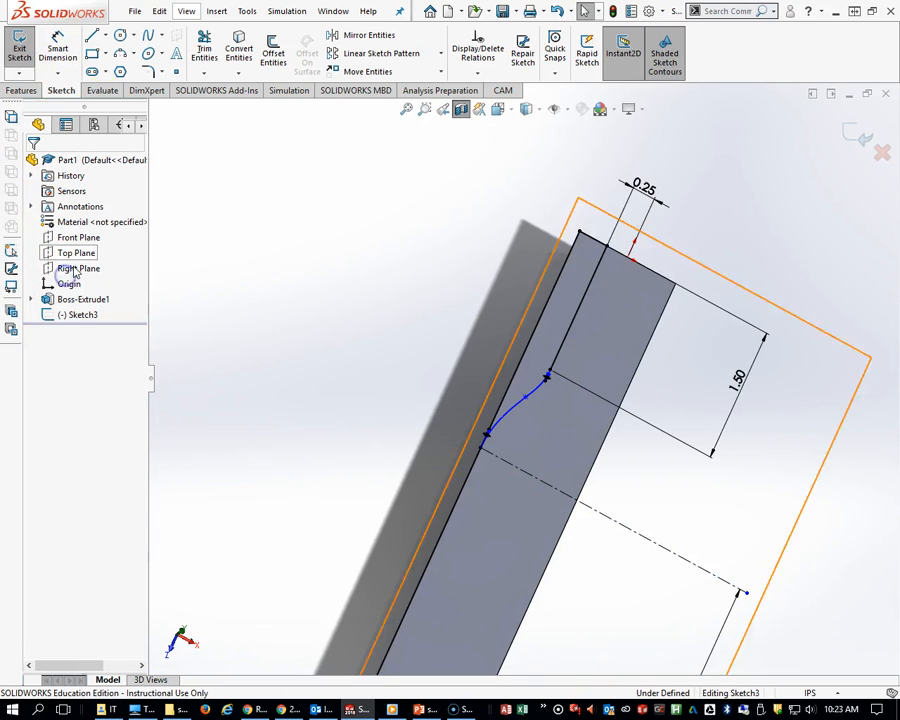
Draw a vertical construction centerline from the origin to just beyond the bar's lower end and exit the sketch.
click(105, 38)
click(120, 68)
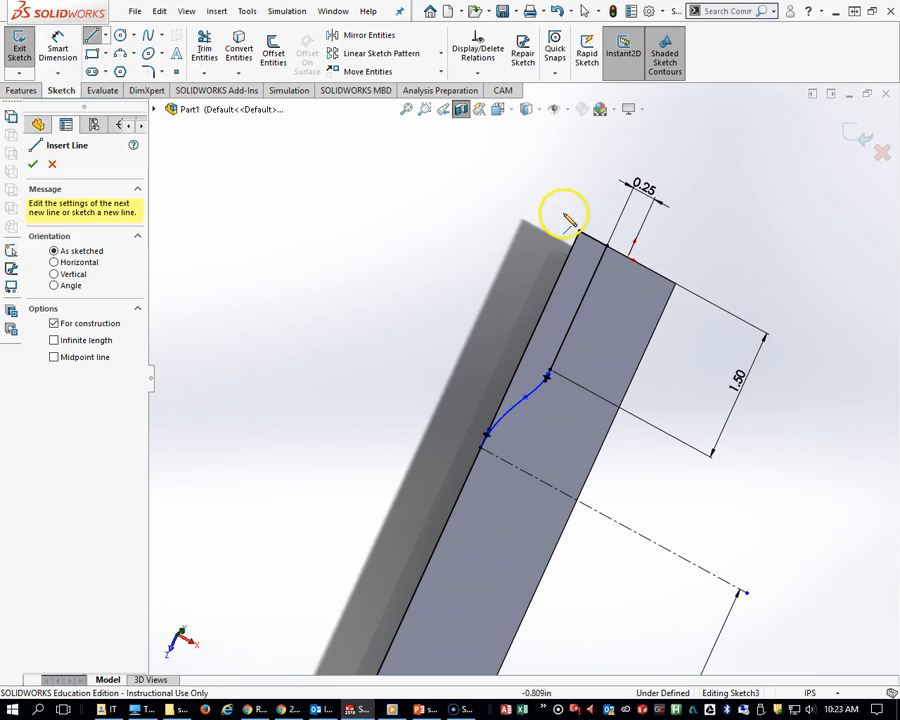
click(628, 259)
scroll(639, 301, up, 3)
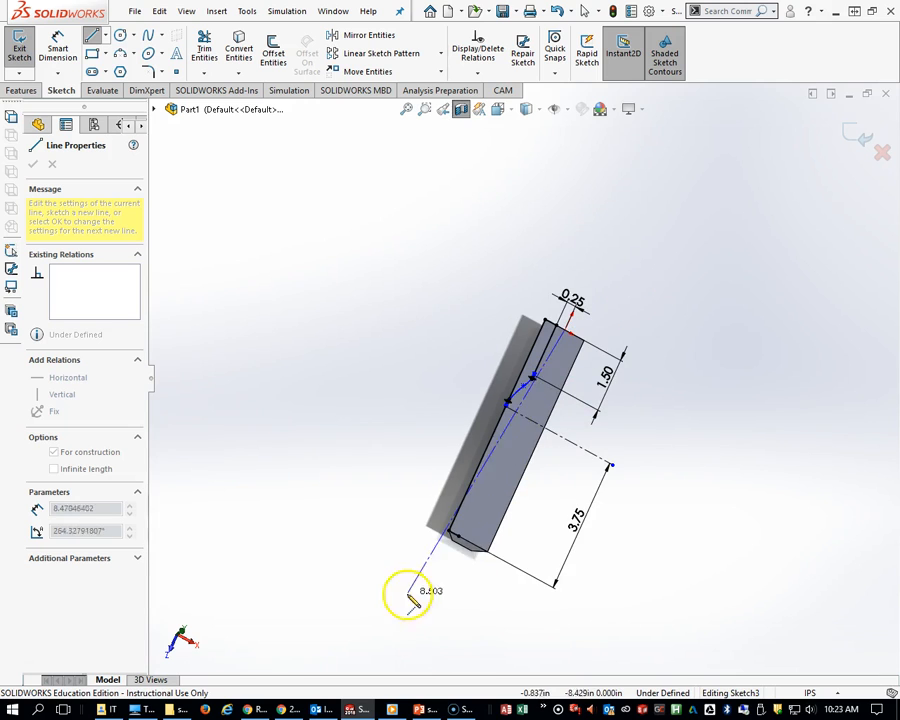
click(455, 570)
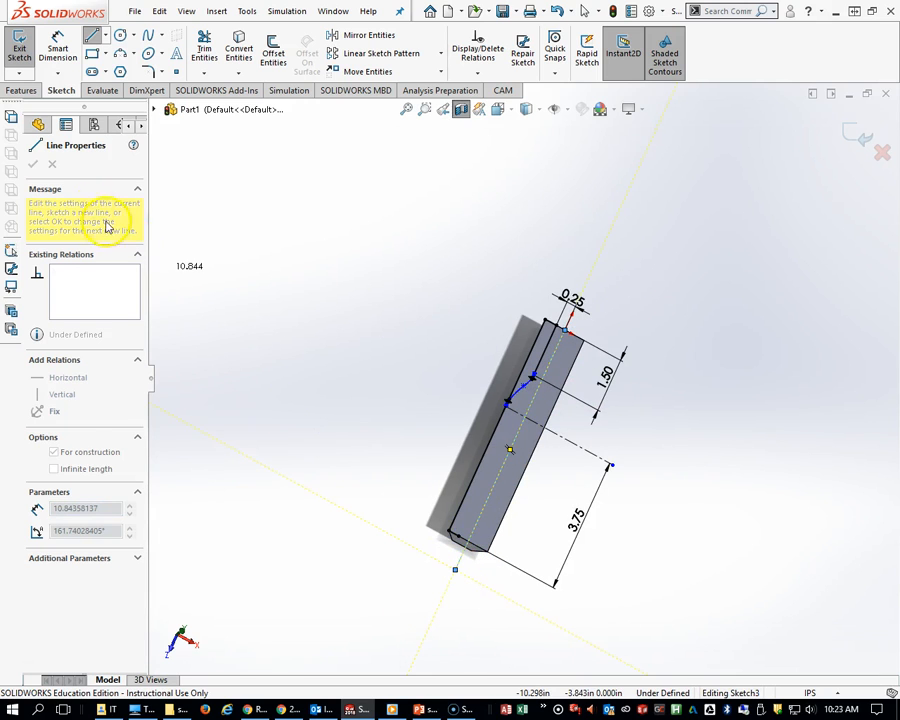
click(18, 52)
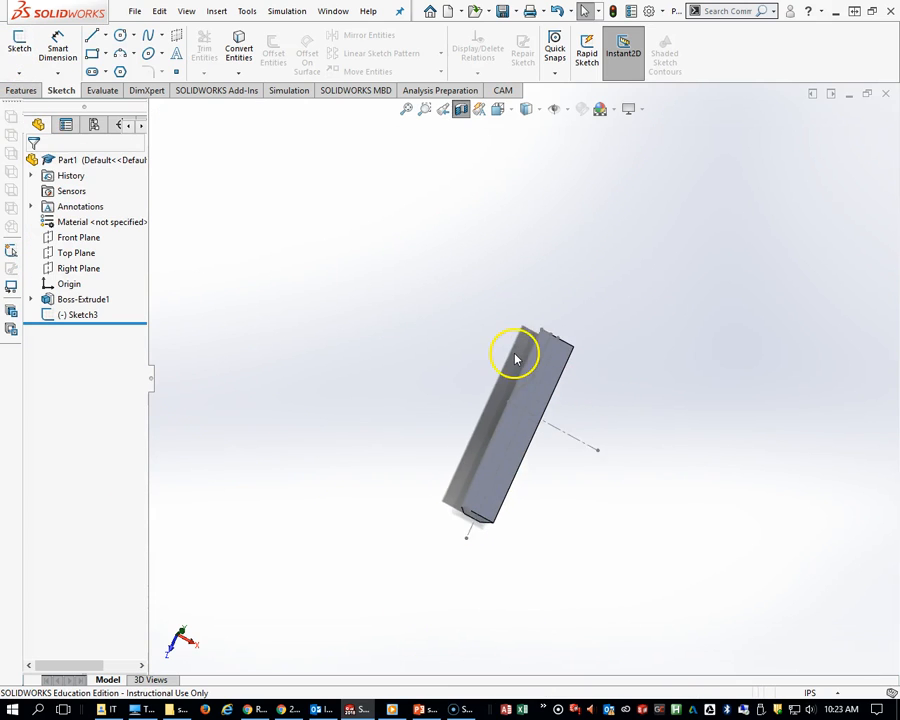
Start a revolved cut from the profile sketch and choose the closed region between the spline profile and the bar's outer edge as its contour.
click(24, 91)
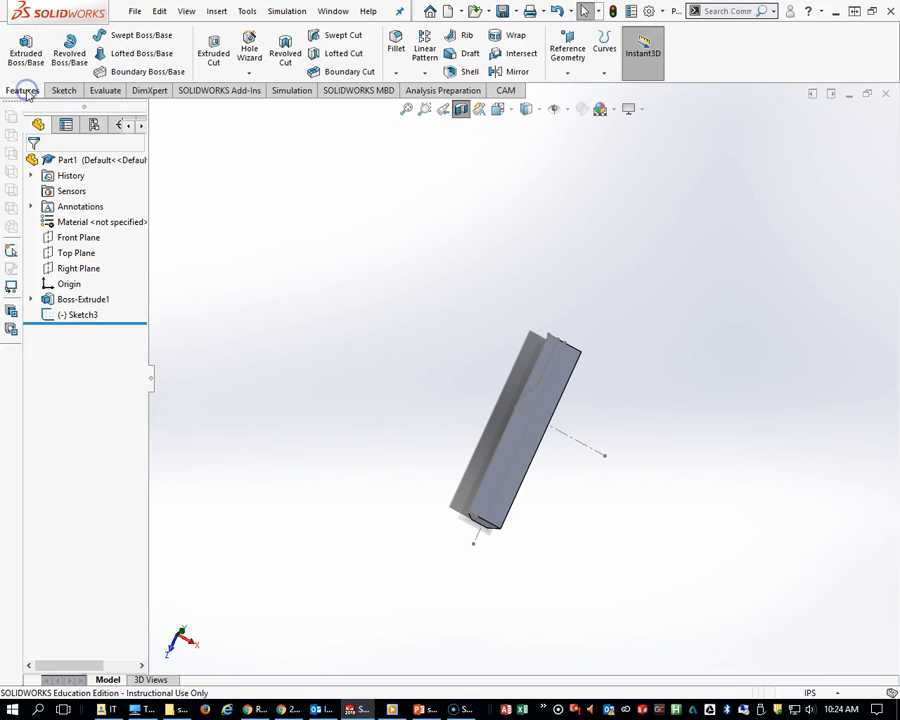
click(71, 50)
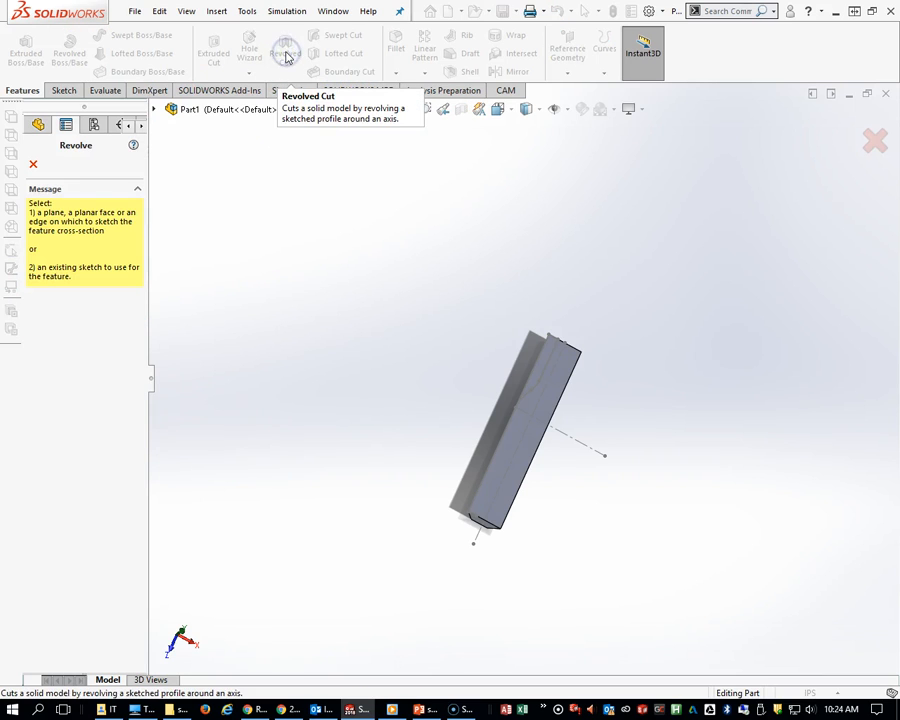
click(155, 112)
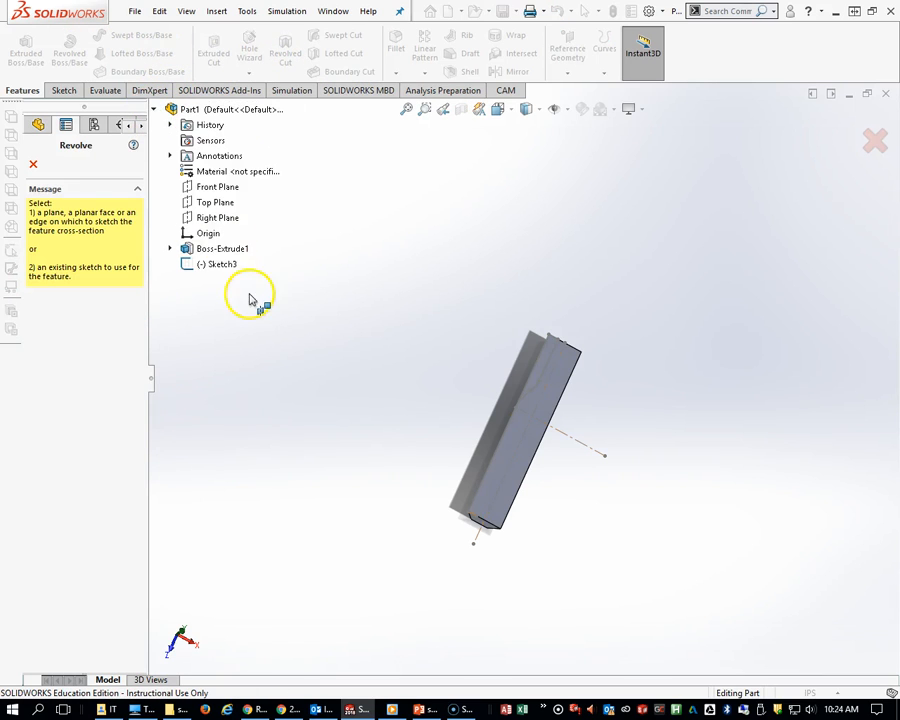
click(193, 266)
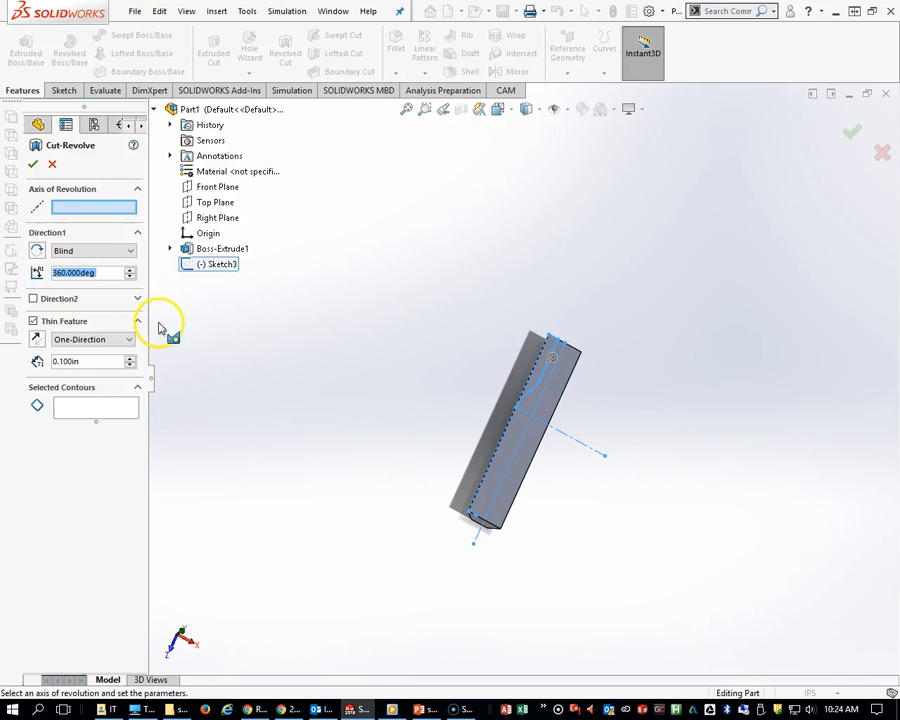
scroll(545, 428, down, 2)
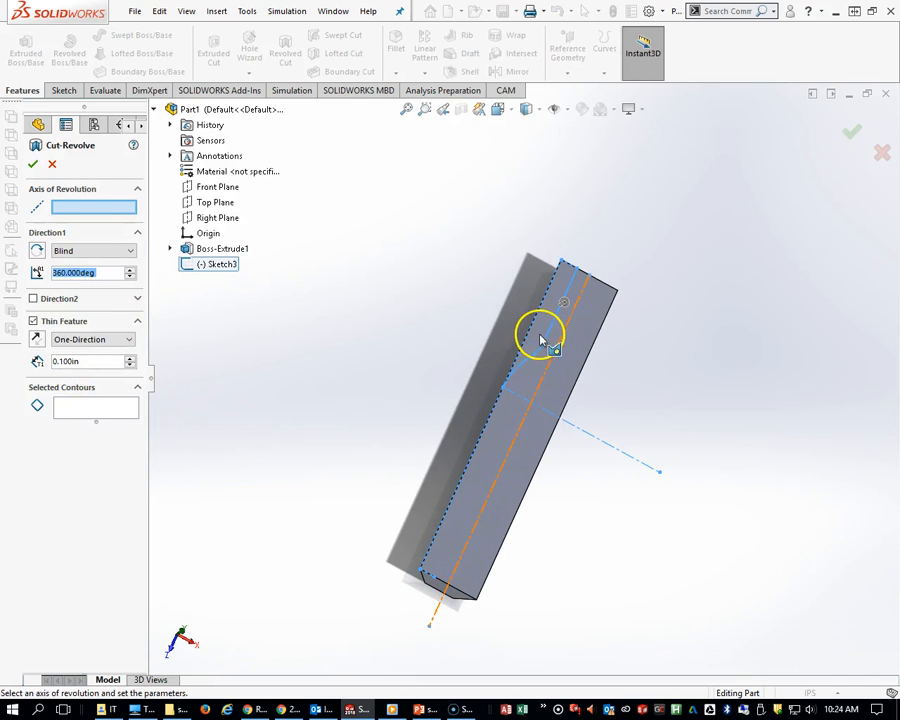
click(106, 412)
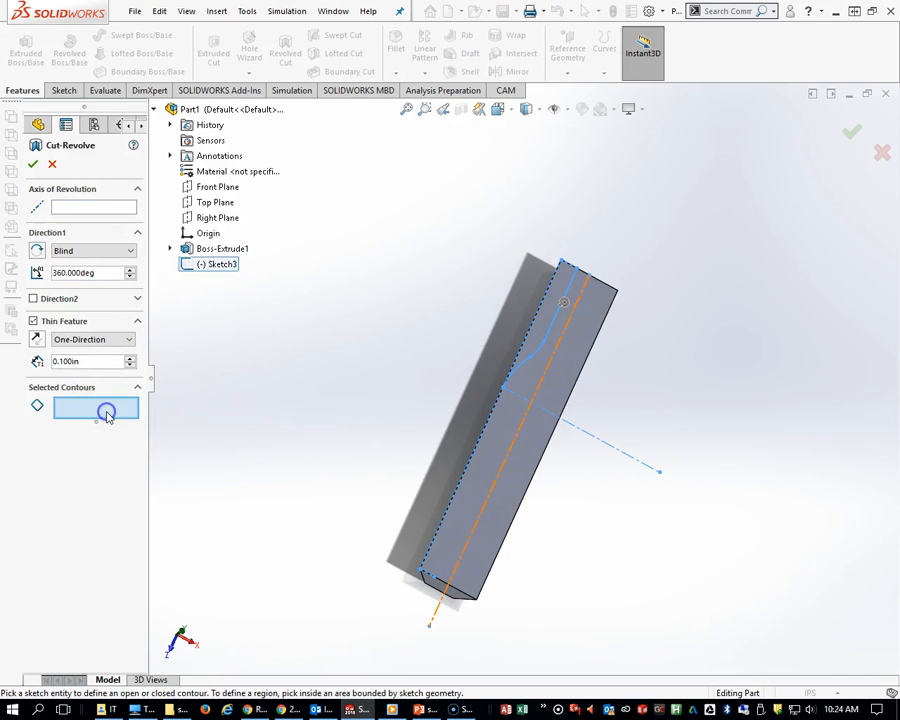
click(541, 343)
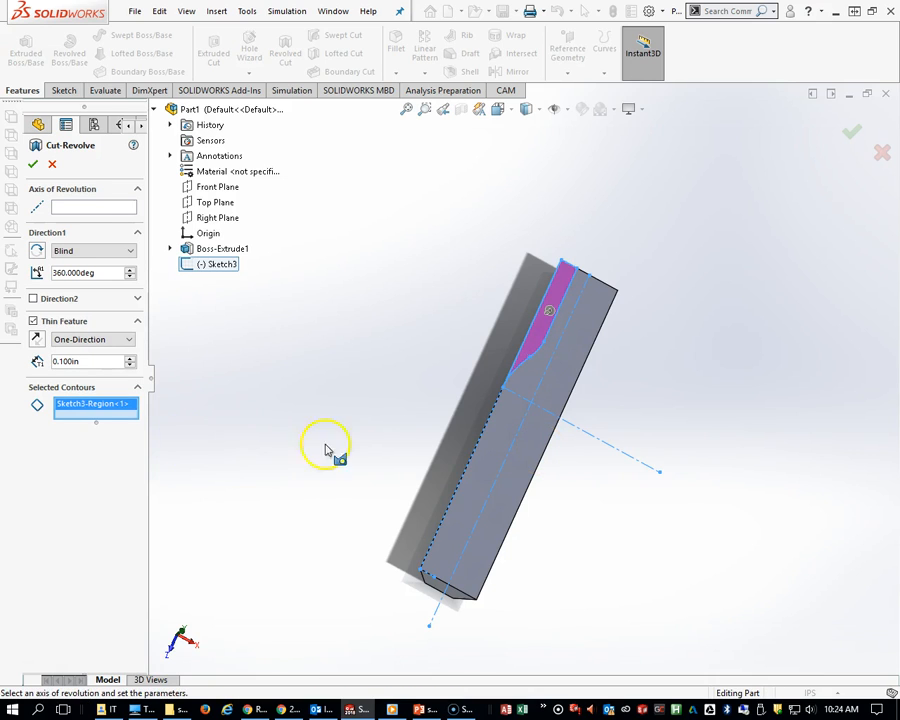
Set the bar's lengthwise centerline as the axis of revolution and try to apply the 360° cut.
click(87, 209)
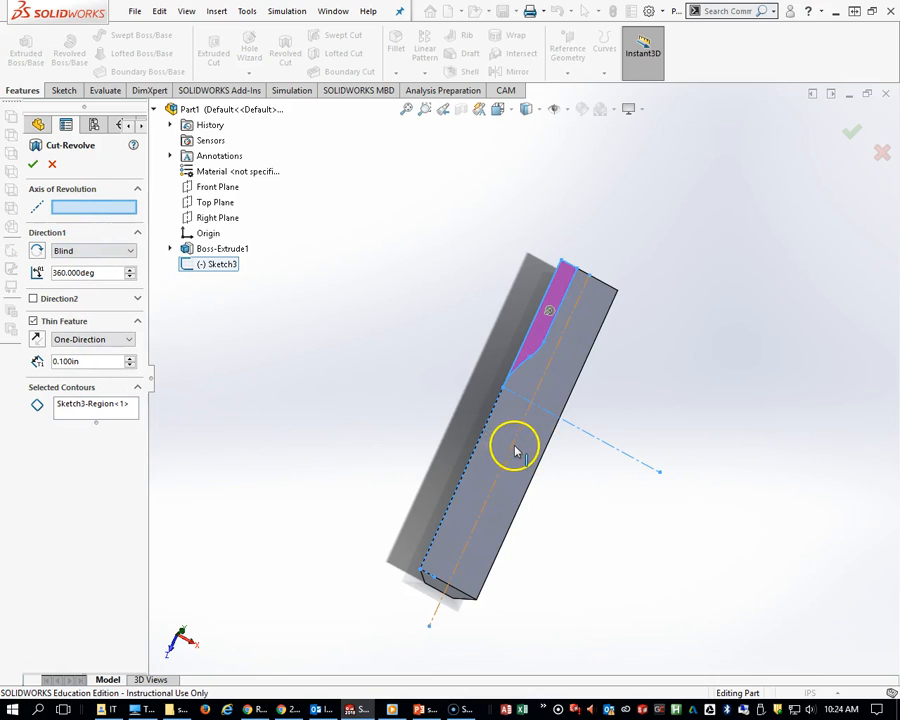
click(514, 452)
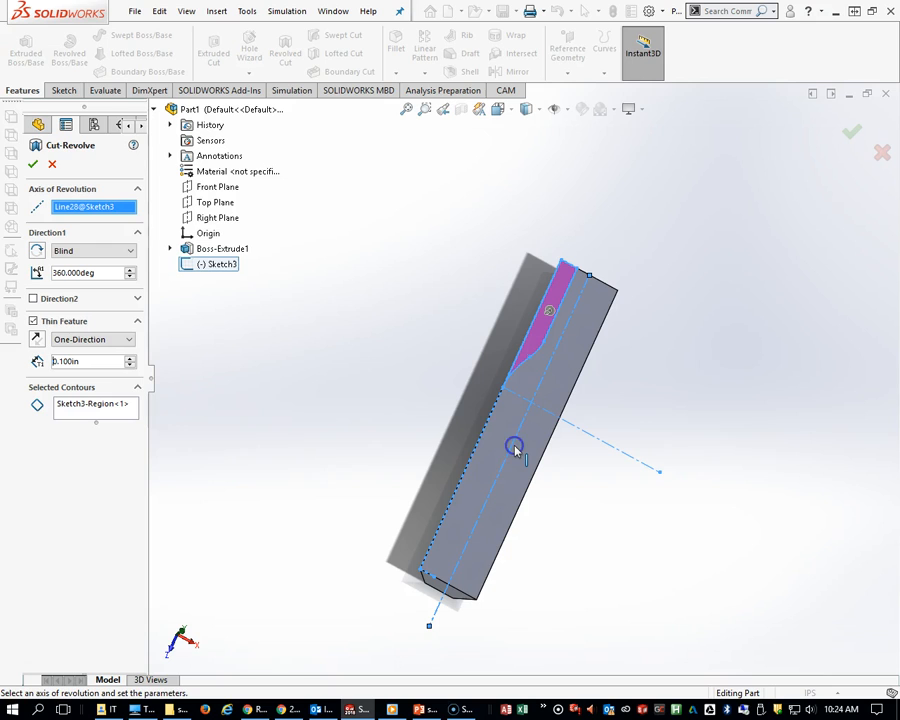
click(33, 165)
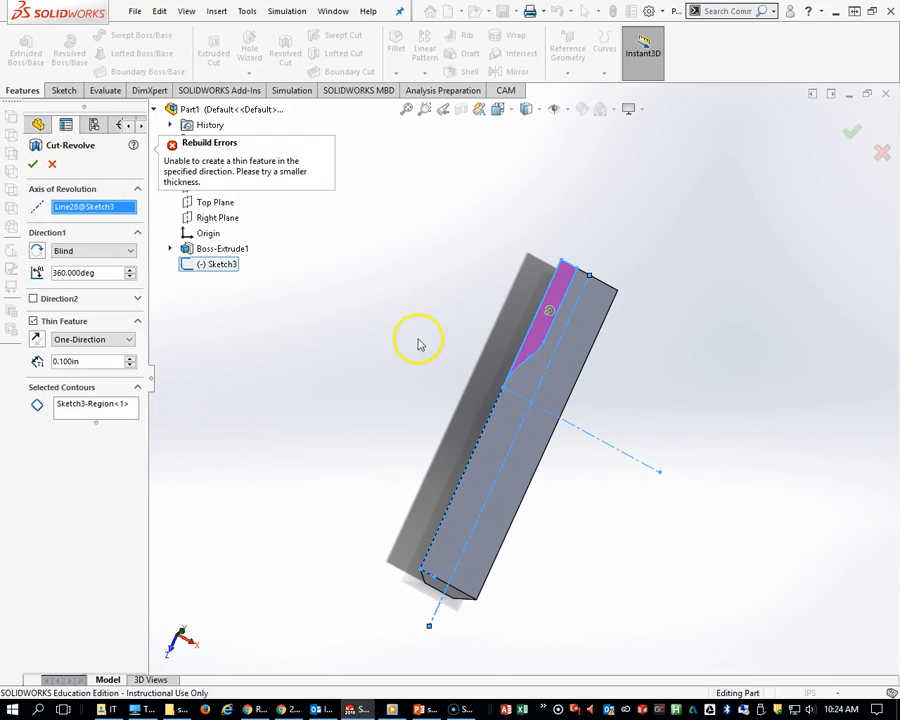
Turn off the thin feature option and apply the 360° revolved cut to the bar's upper end.
scroll(465, 378, down, 3)
middle_drag(519, 316, 500, 327)
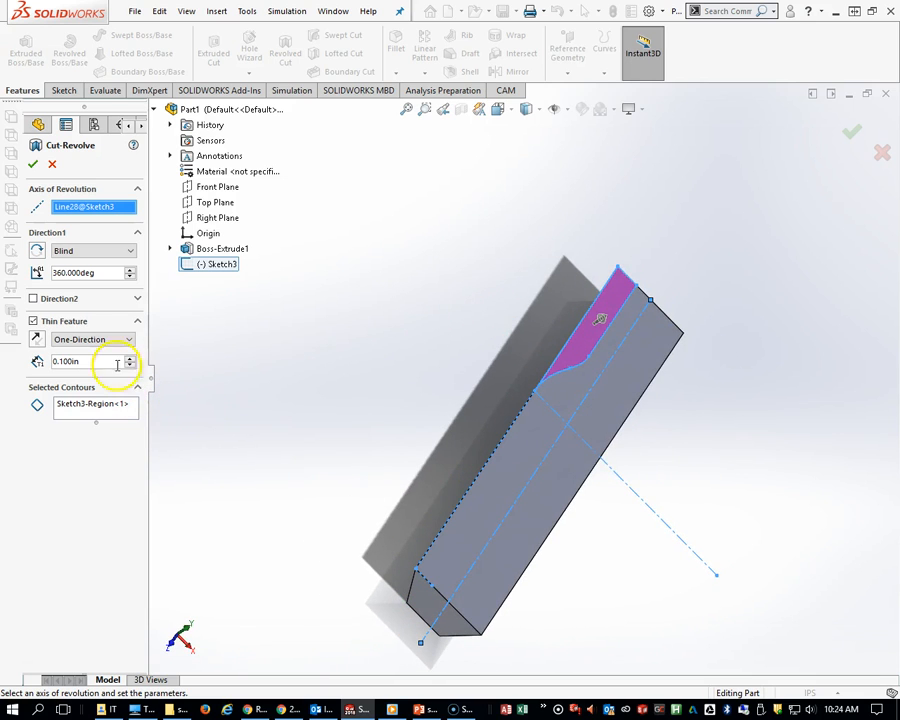
middle_drag(470, 470, 520, 470)
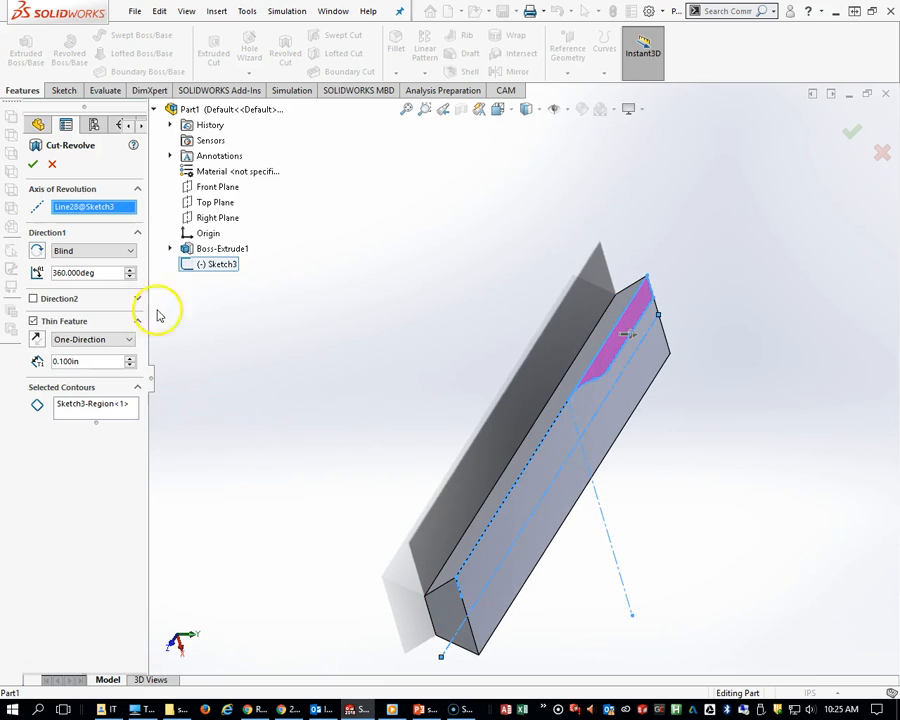
click(31, 321)
middle_drag(553, 452, 510, 455)
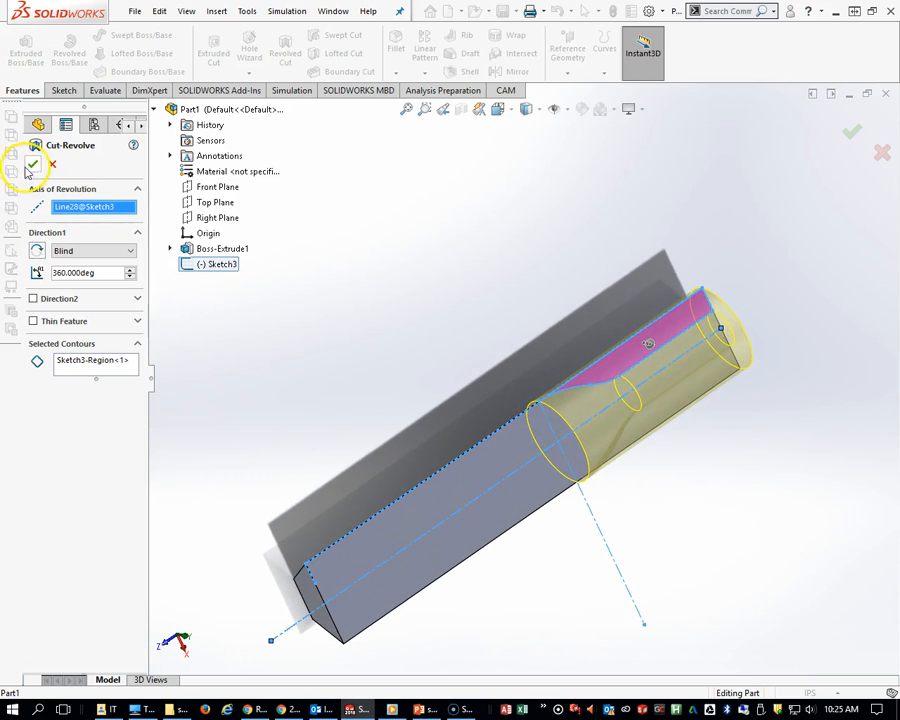
click(33, 165)
Clear the selection and turn off the section view to show the whole cut bar.
middle_drag(420, 420, 529, 388)
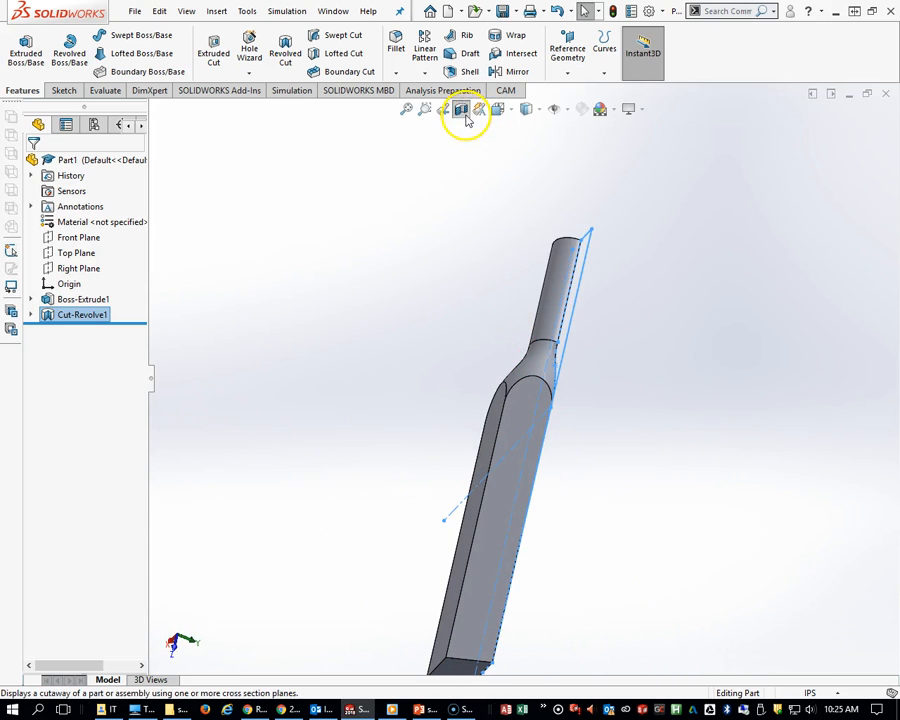
key(Escape)
middle_drag(634, 470, 416, 323)
middle_drag(572, 416, 617, 442)
Edit the revolved cut's sketch, move the spline's middle point to about X -0.366, Y -2.133 in, and rebuild the part.
click(32, 315)
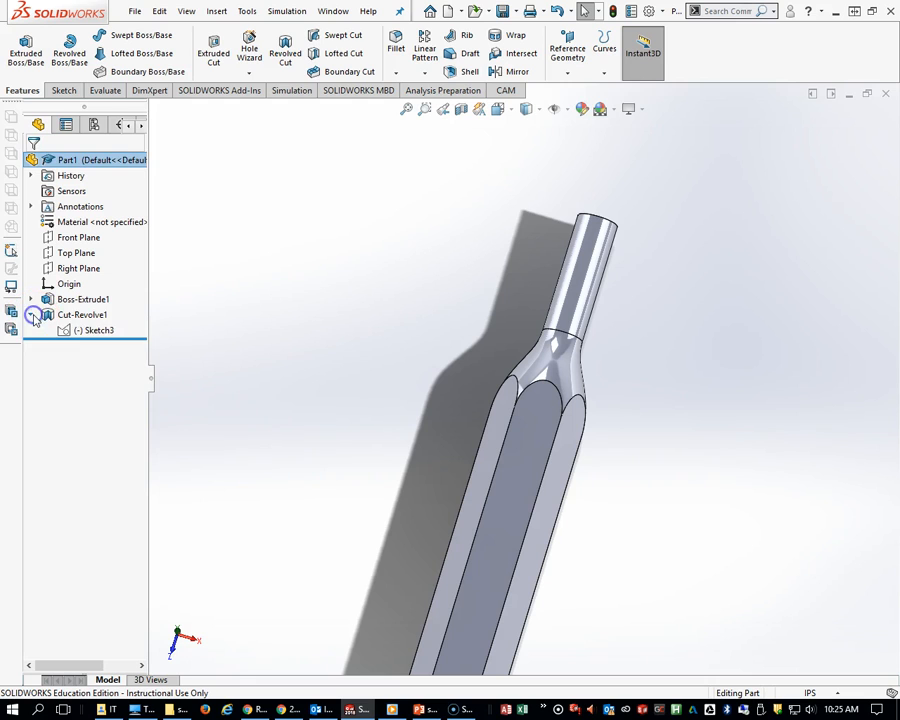
click(62, 332)
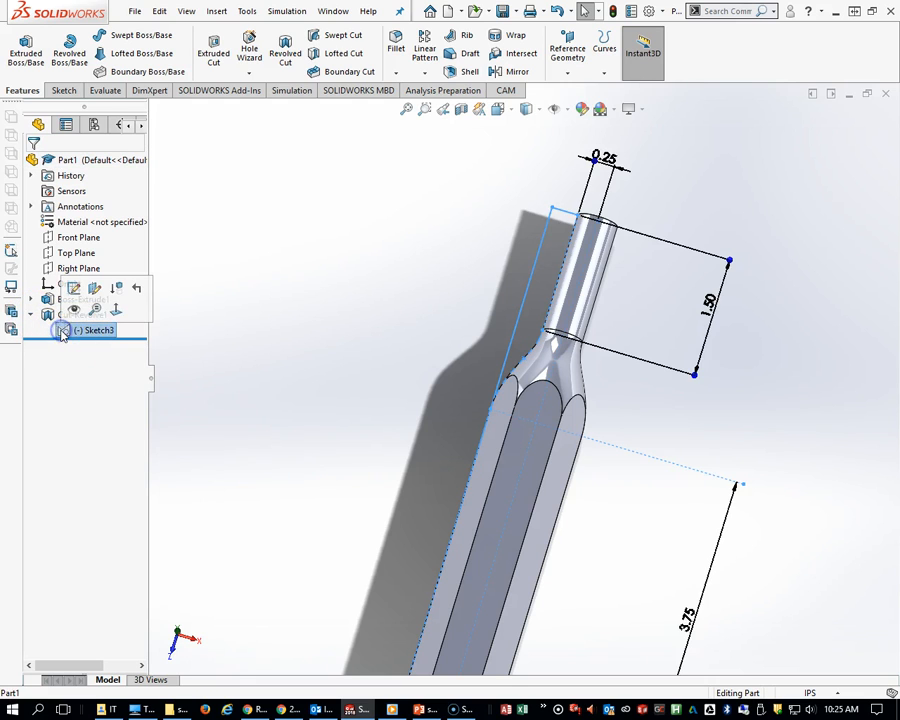
click(72, 309)
scroll(527, 383, down, 2)
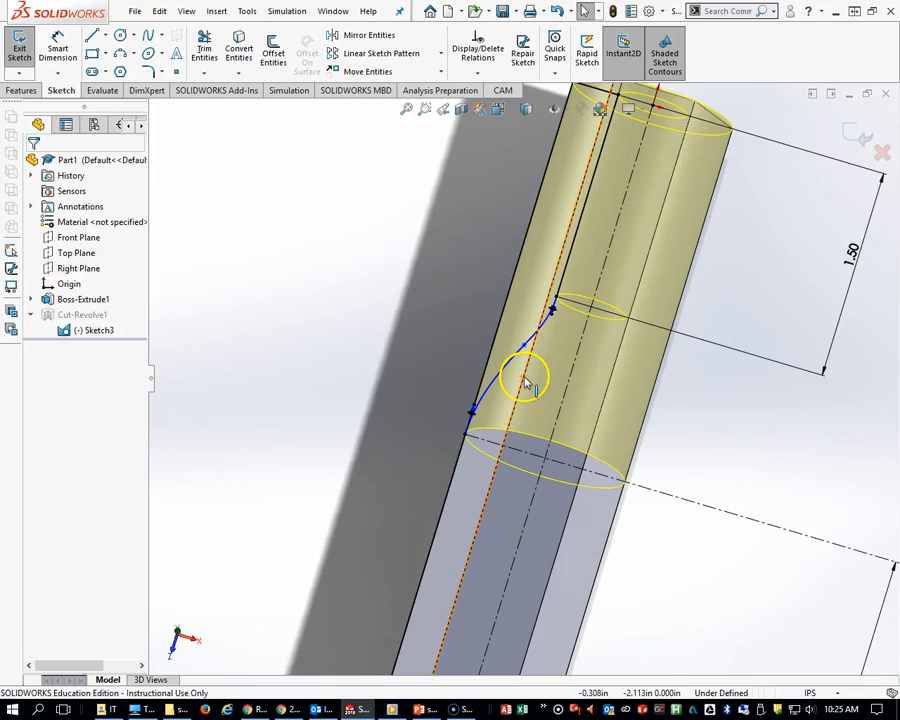
drag(524, 348, 509, 369)
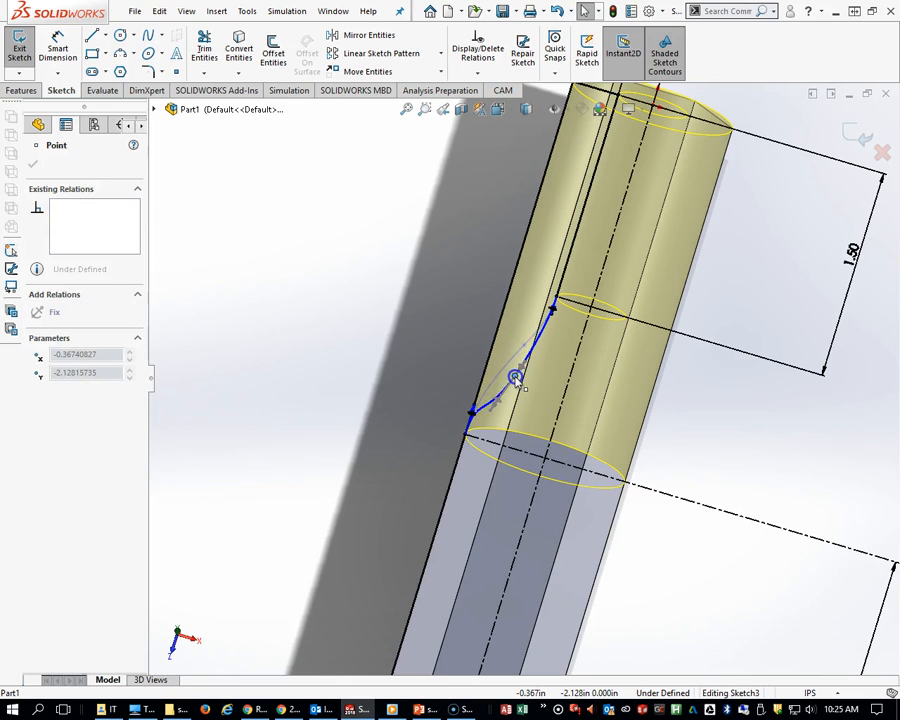
drag(516, 378, 514, 376)
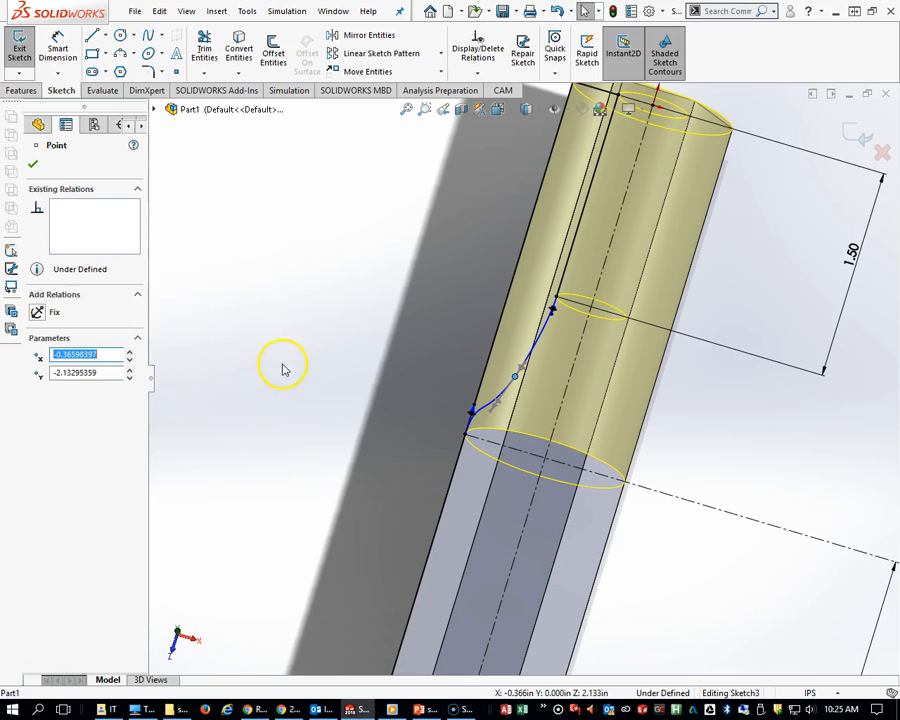
click(33, 165)
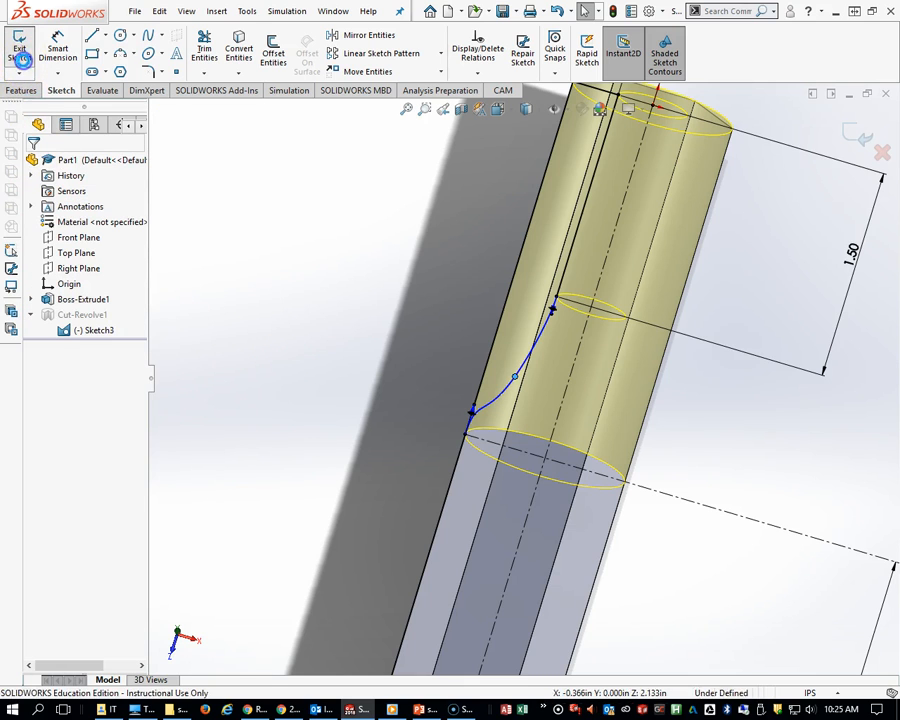
click(20, 50)
click(508, 492)
scroll(533, 493, up, 3)
middle_drag(533, 493, 565, 400)
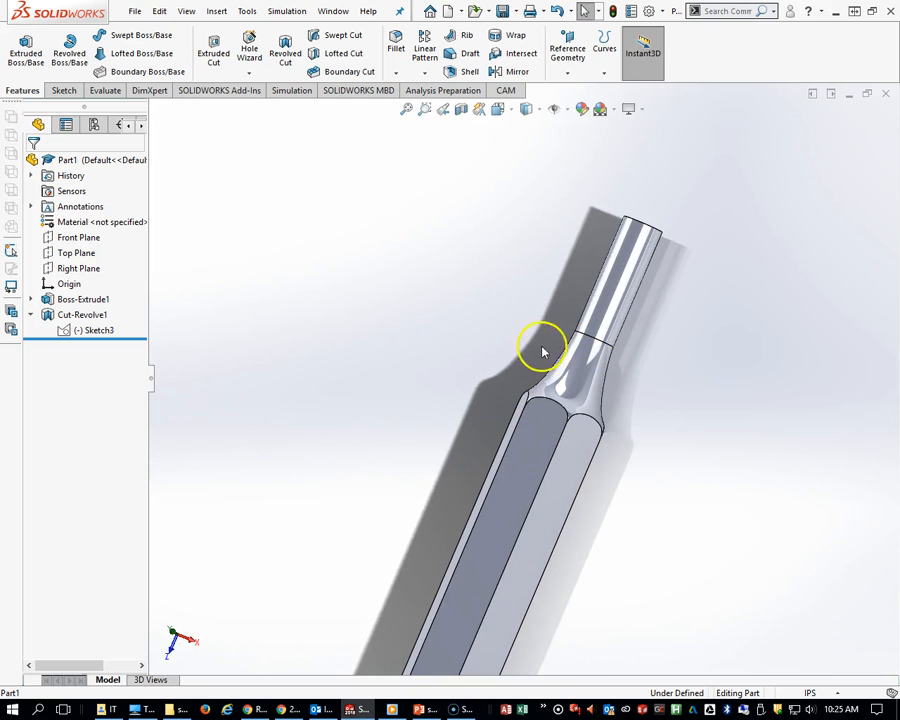
middle_drag(565, 352, 640, 430)
Edit the revolved cut's sketch, move the spline's middle point to about X -0.340, Y -2.039 in, and exit the sketch.
click(96, 330)
click(80, 287)
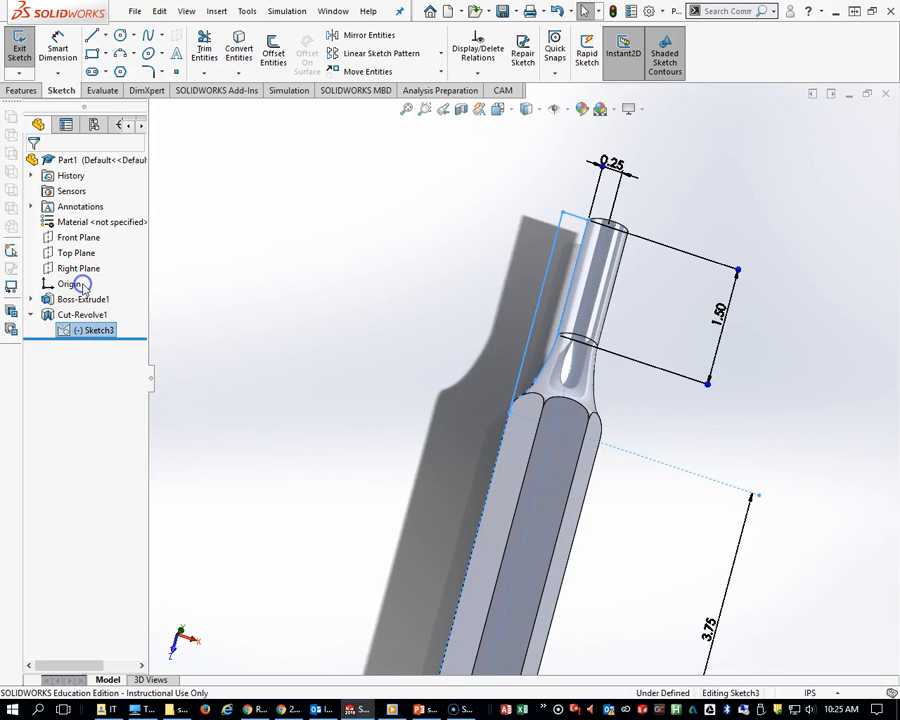
scroll(576, 407, down, 3)
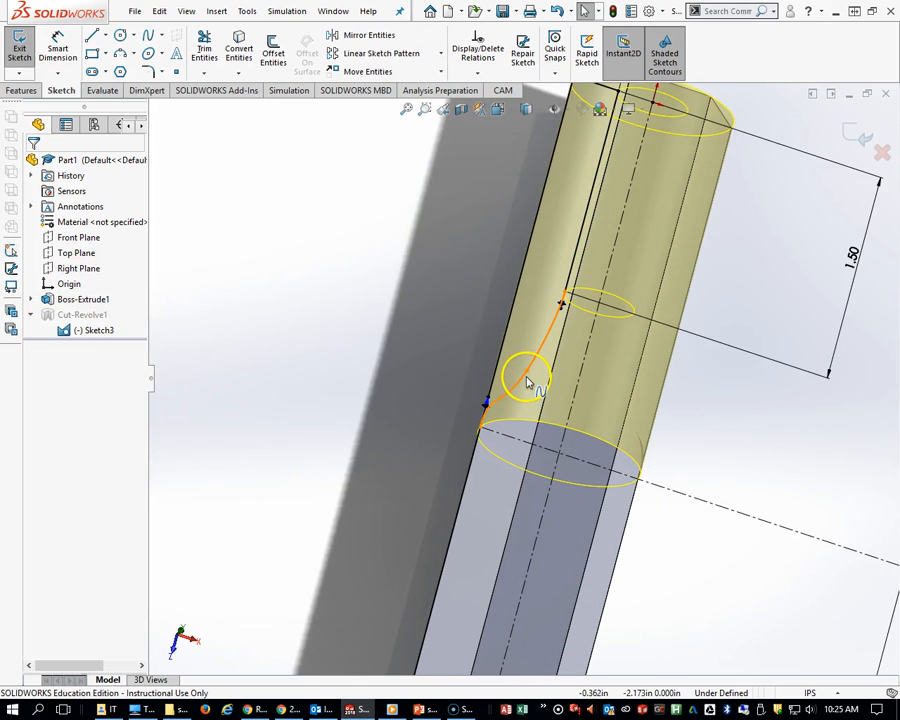
drag(527, 374, 536, 353)
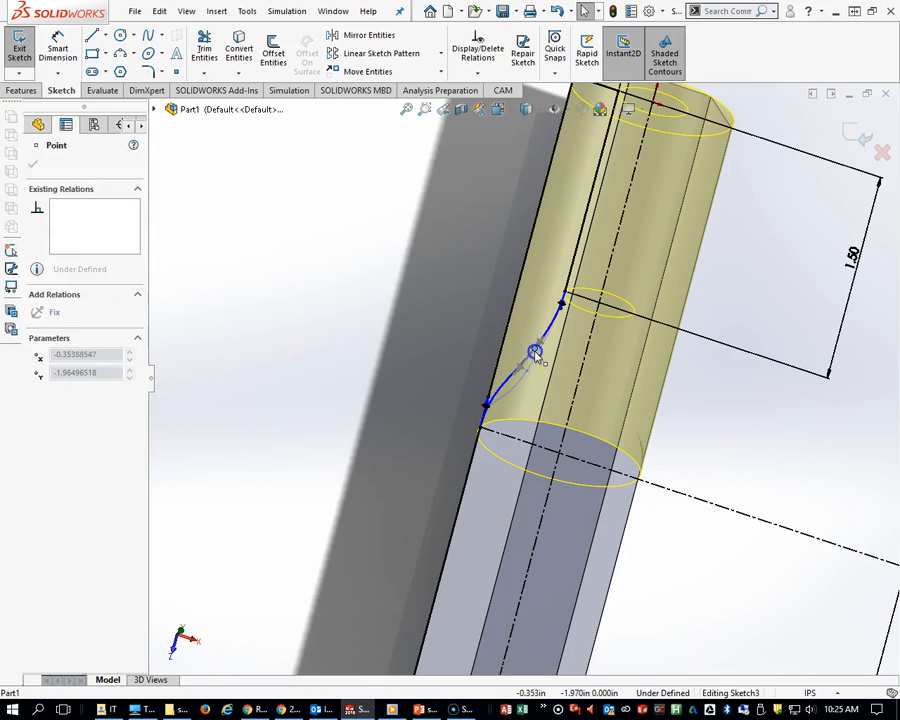
click(137, 341)
click(33, 165)
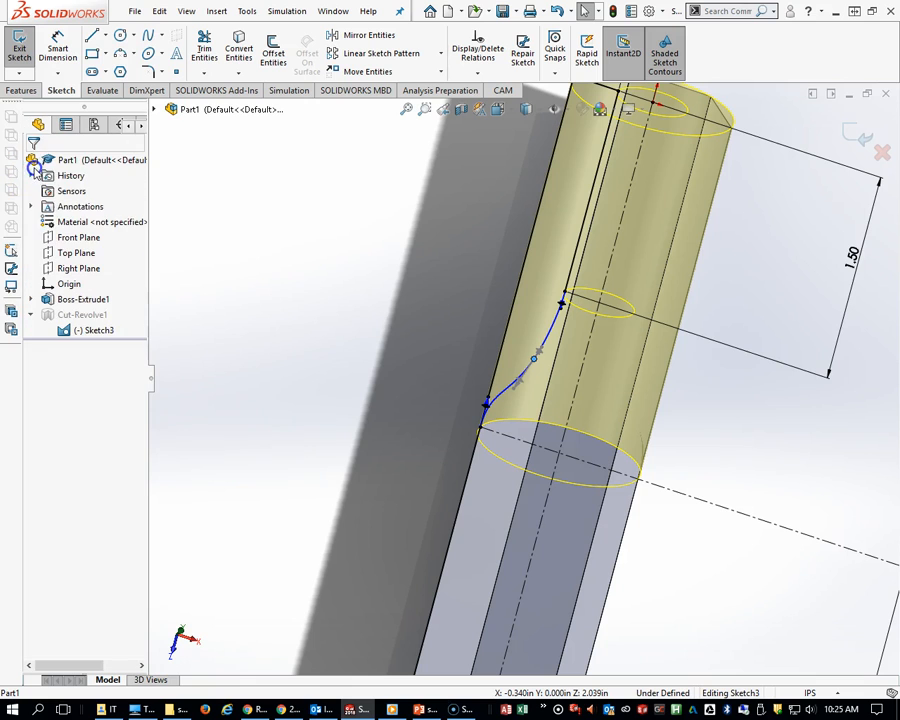
click(15, 38)
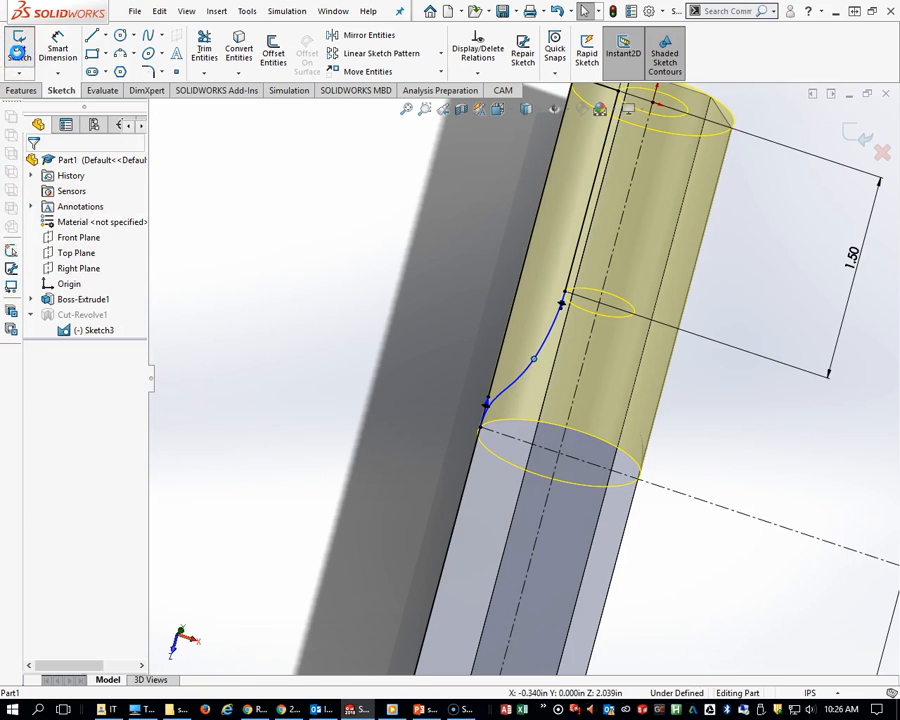
Examine the turned shank, spline blend and hexagonal body of the part from several sides.
middle_drag(500, 480, 655, 391)
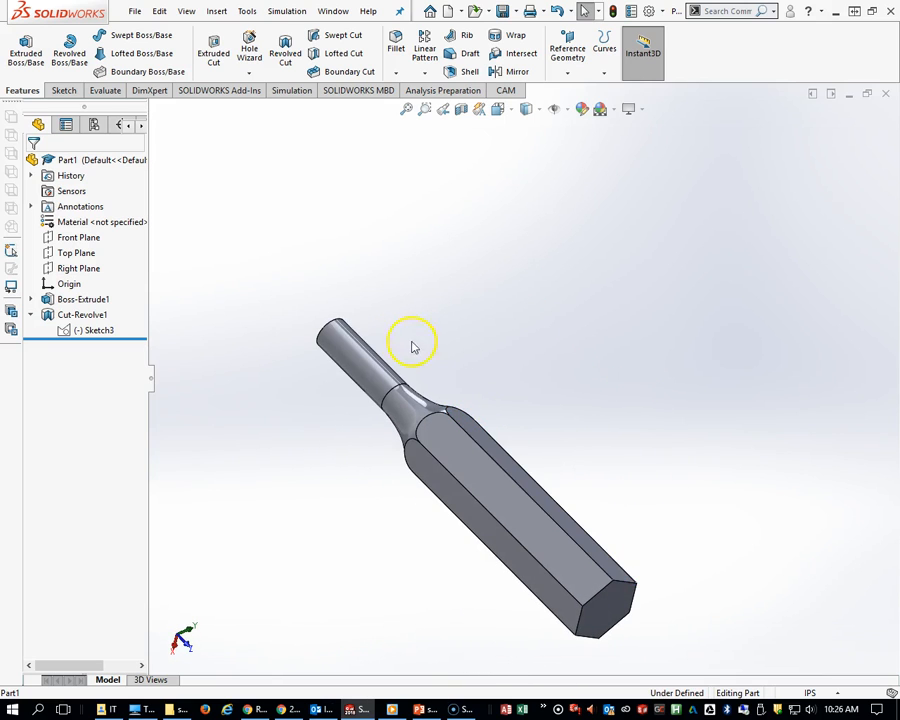
scroll(349, 330, down, 3)
scroll(466, 462, up, 4)
middle_drag(527, 470, 566, 490)
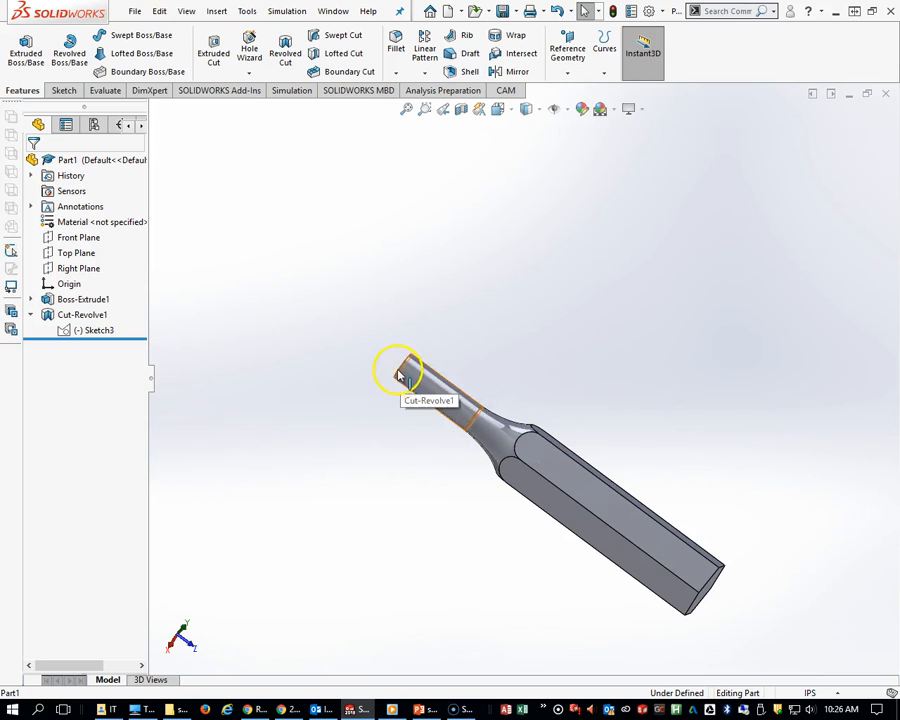
middle_drag(699, 568, 470, 496)
click(395, 508)
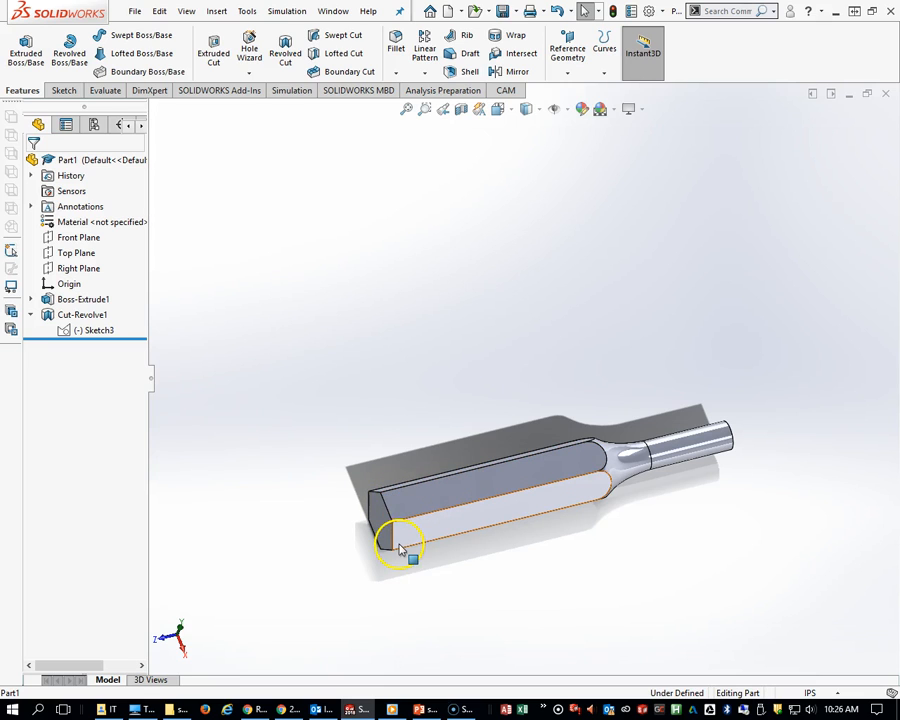
middle_drag(395, 540, 376, 492)
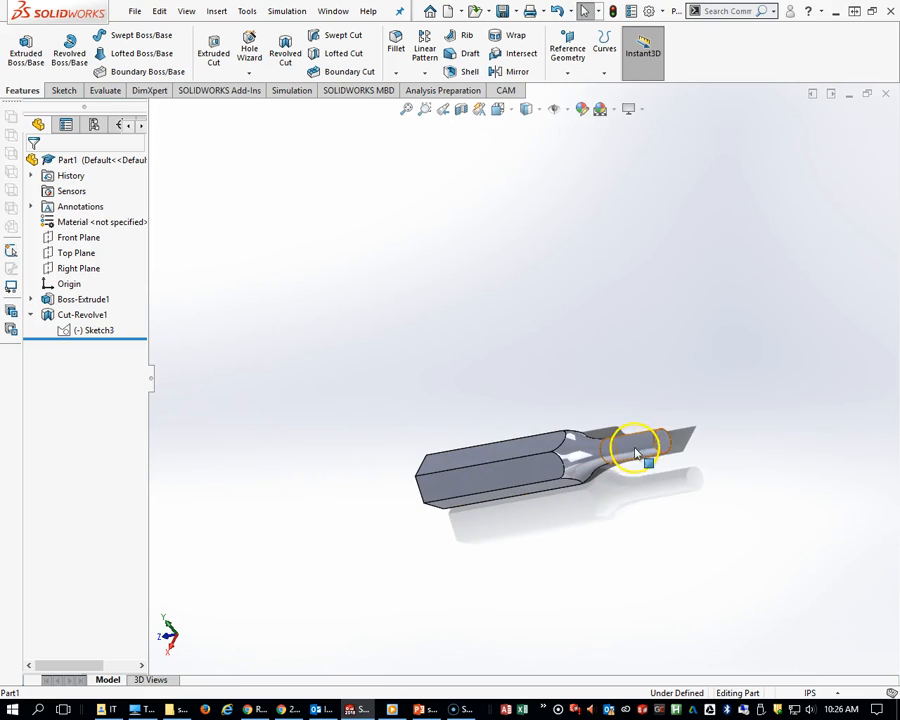
middle_drag(567, 475, 462, 448)
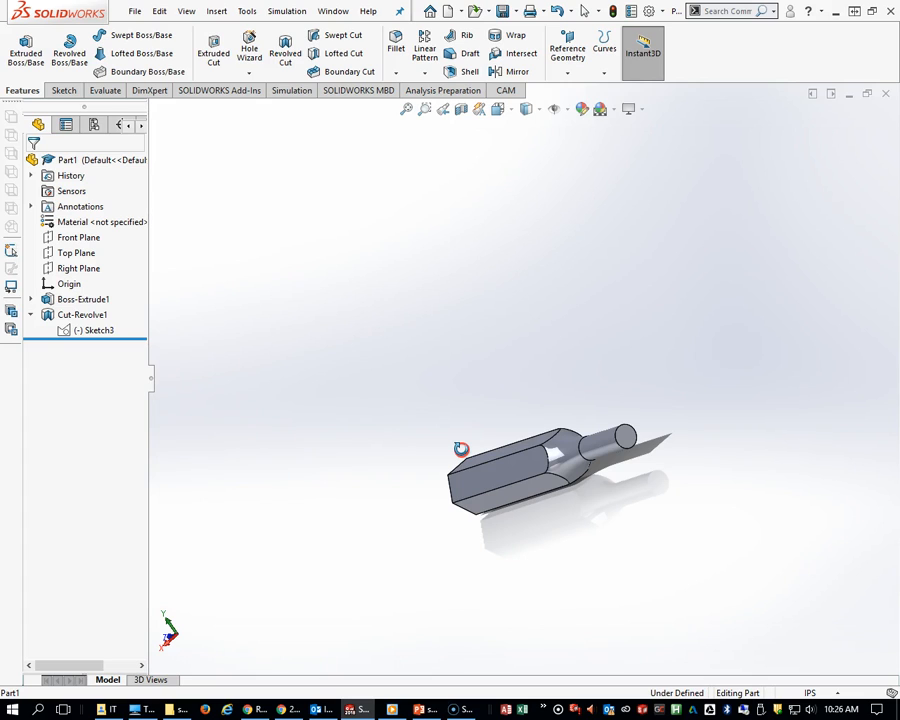
middle_drag(461, 449, 524, 460)
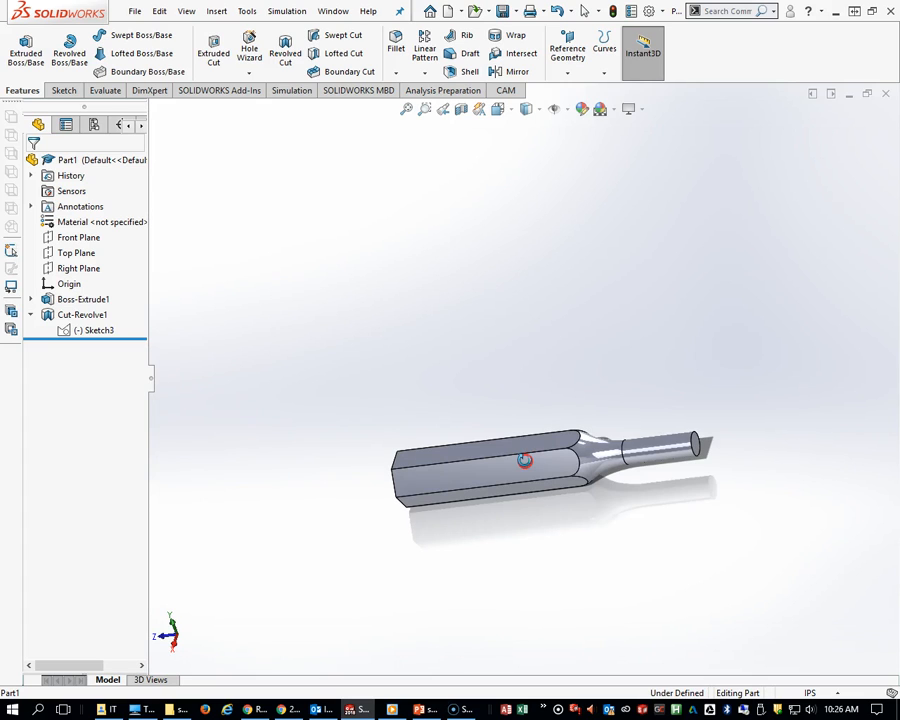